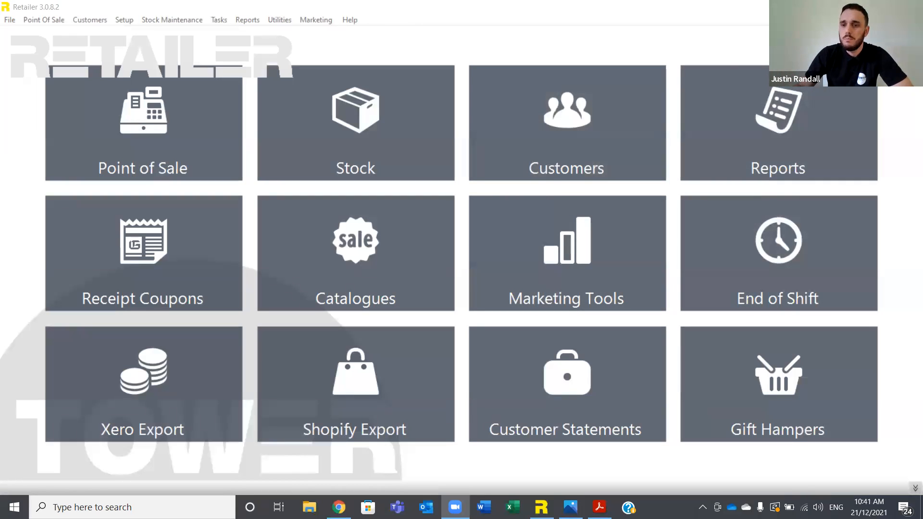
# Switch the main menu layout to POS and back to Default.
pyautogui.click(908, 43)
pyautogui.click(827, 78)
pyautogui.click(810, 106)
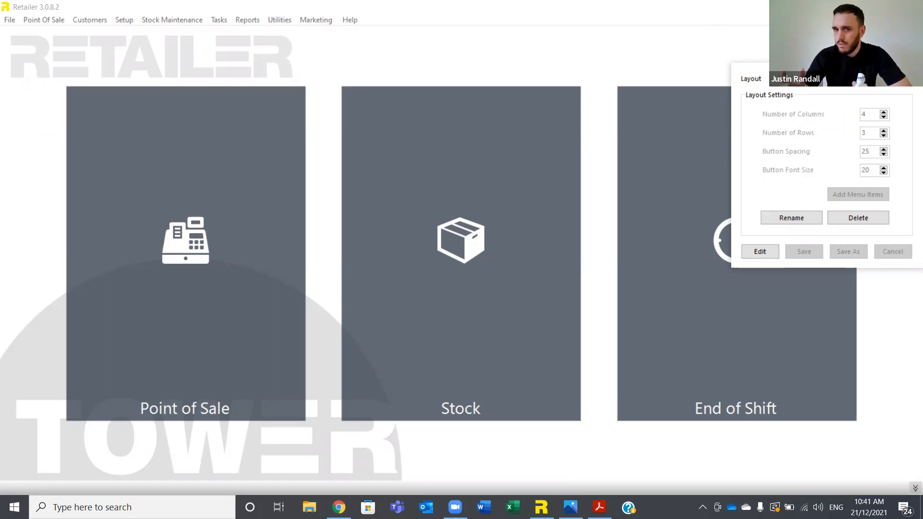
pyautogui.click(864, 79)
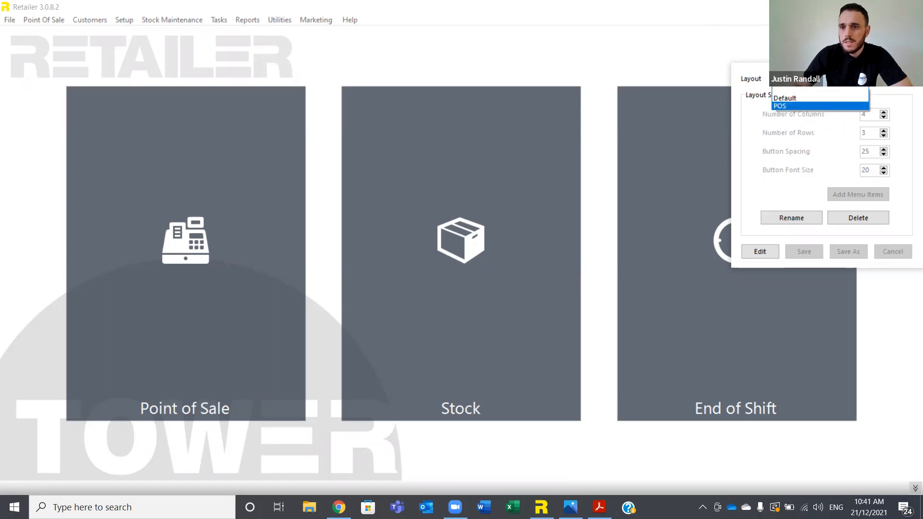
pyautogui.click(793, 98)
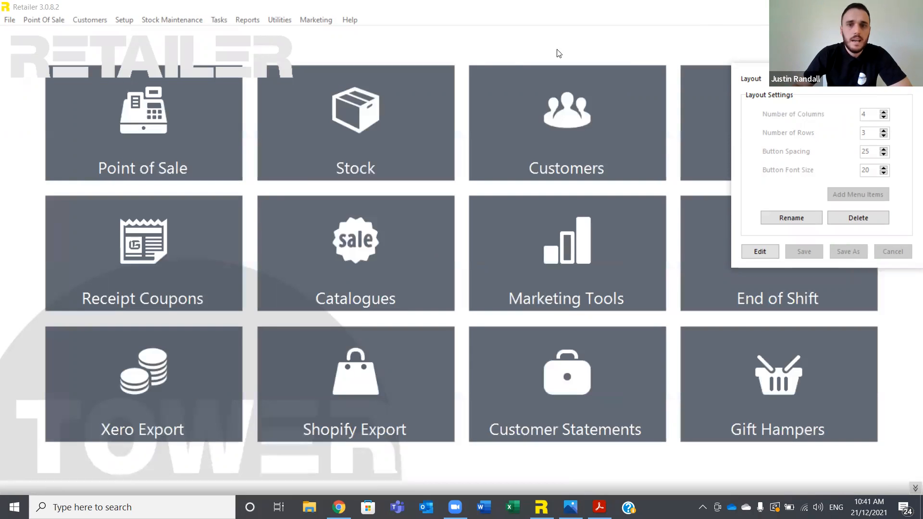
# Open the Point of Sale screen and look at its layout settings.
pyautogui.click(217, 120)
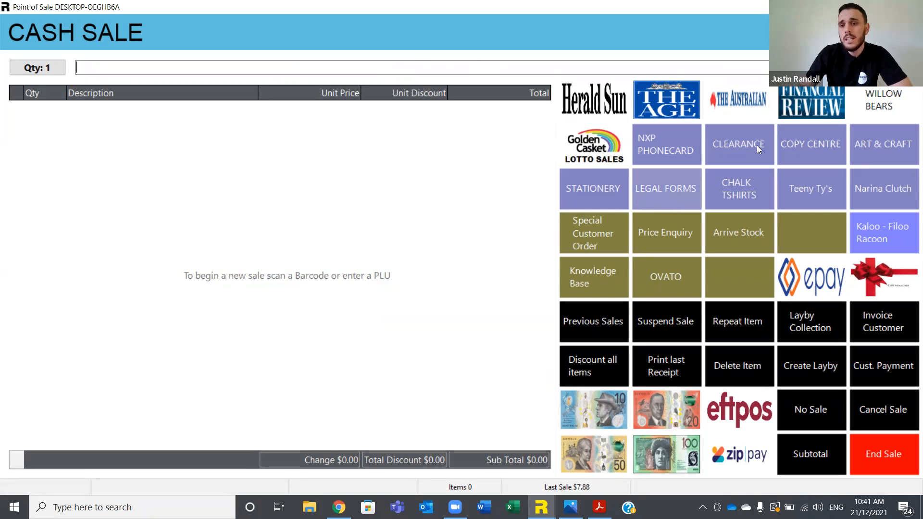
pyautogui.click(908, 32)
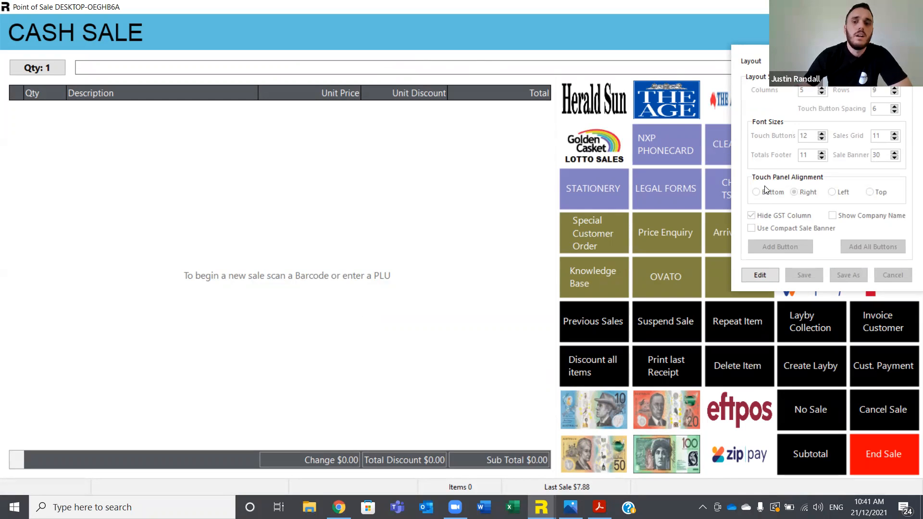
pyautogui.click(673, 105)
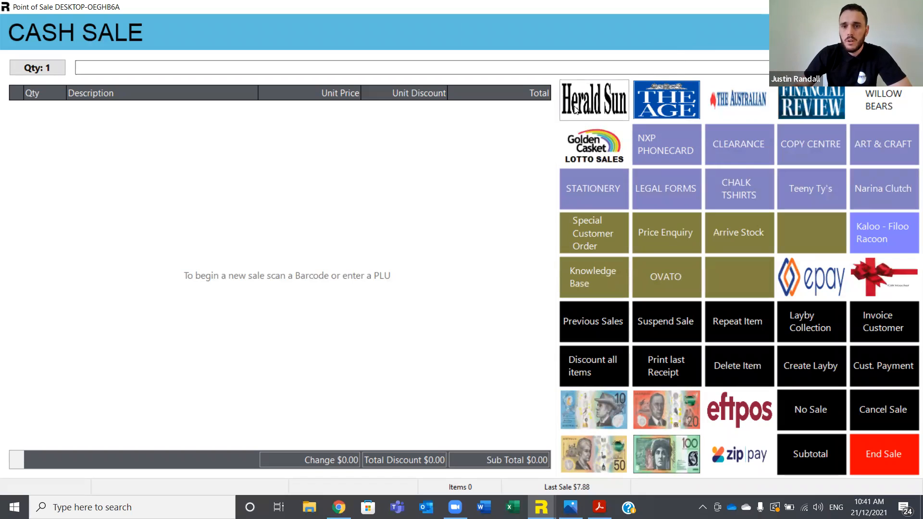
# Add the Herald Sun, The Age and The Australian newspapers to the cash sale.
pyautogui.click(613, 109)
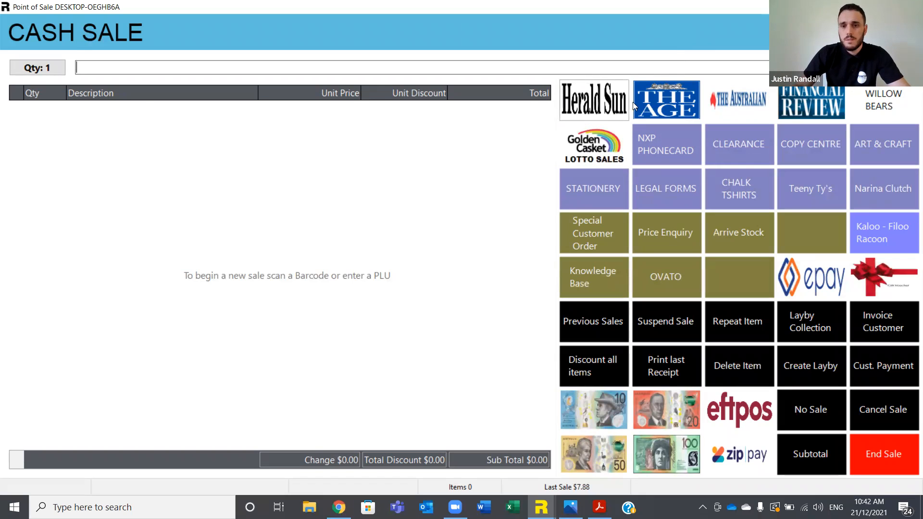
pyautogui.click(653, 102)
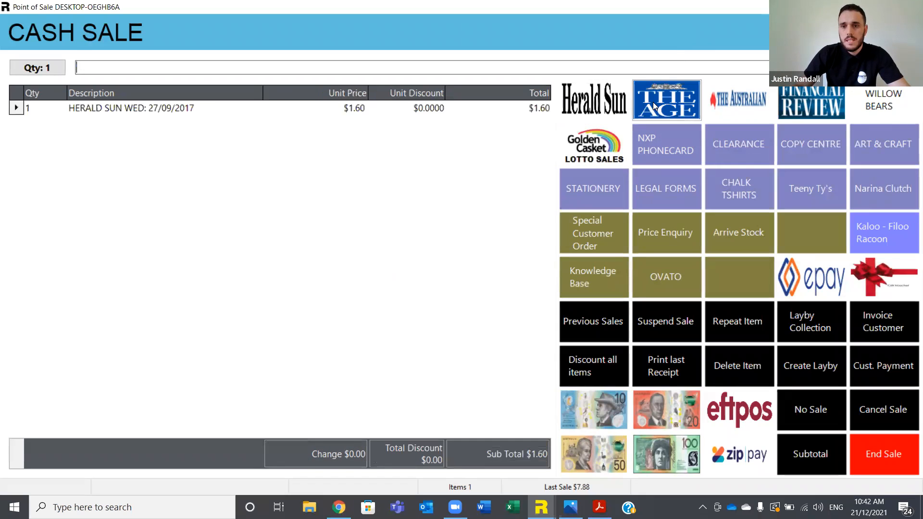
pyautogui.click(745, 101)
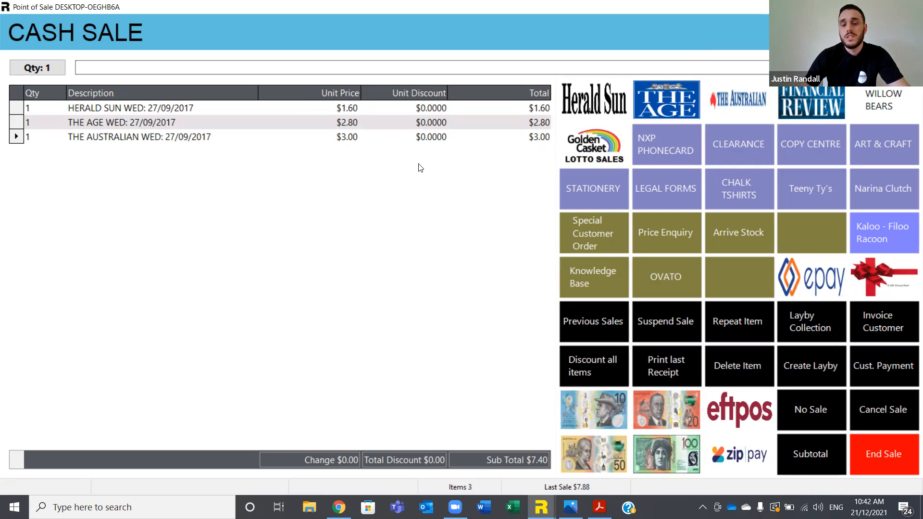
# View the Willow Bears range in the stock finder and examine its column customization options without changing them.
pyautogui.press('Return')
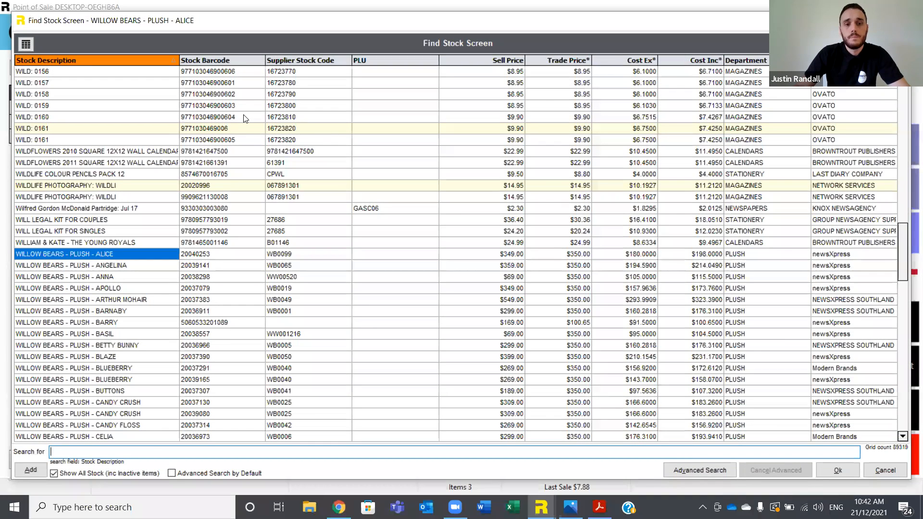
pyautogui.click(27, 44)
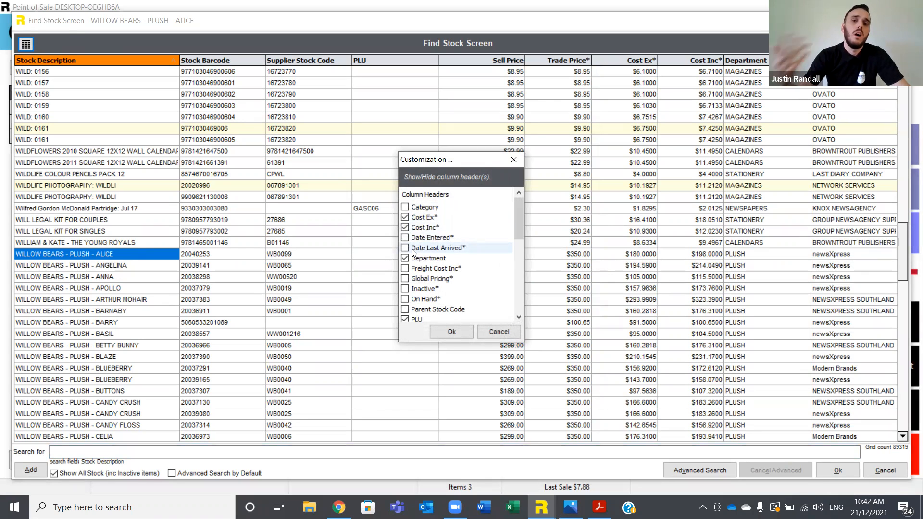
pyautogui.click(499, 331)
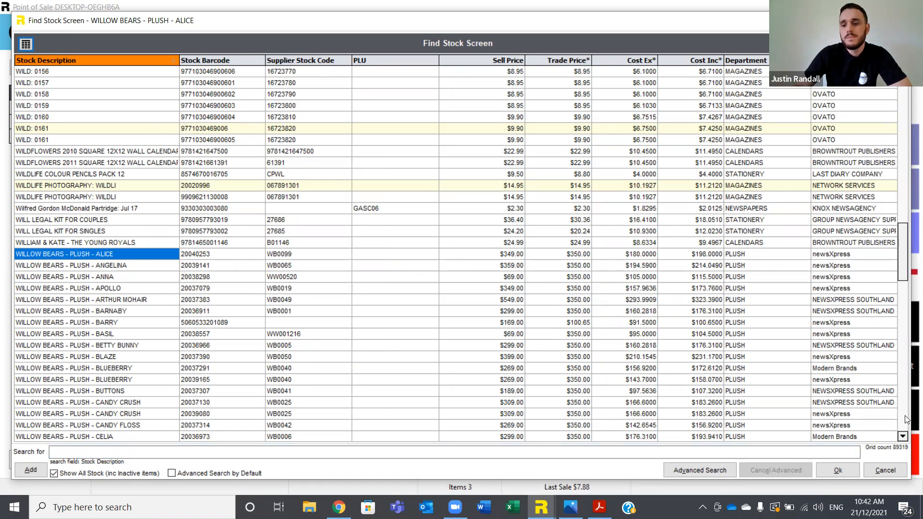
pyautogui.press('Escape')
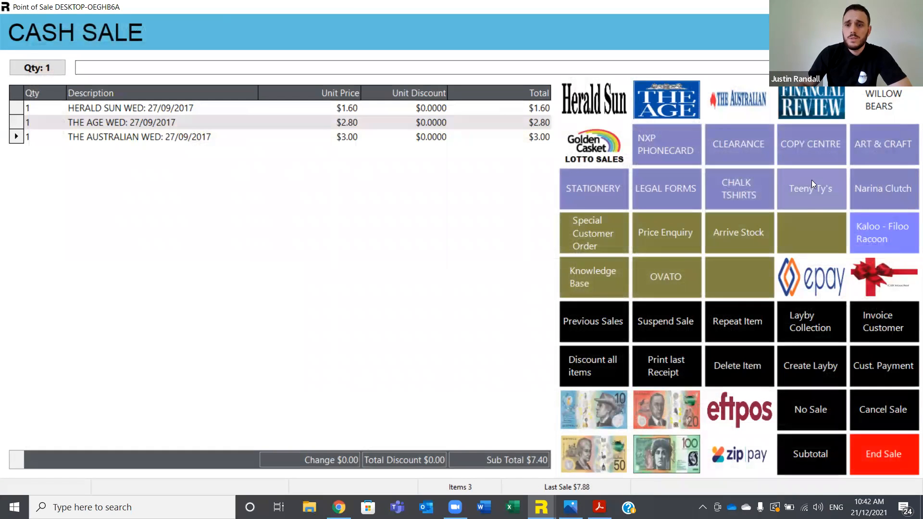
# Add three Teeny Ty's curly tan pigs and one Kaloo - Filoo Racoon DouDou to the sale.
pyautogui.click(813, 188)
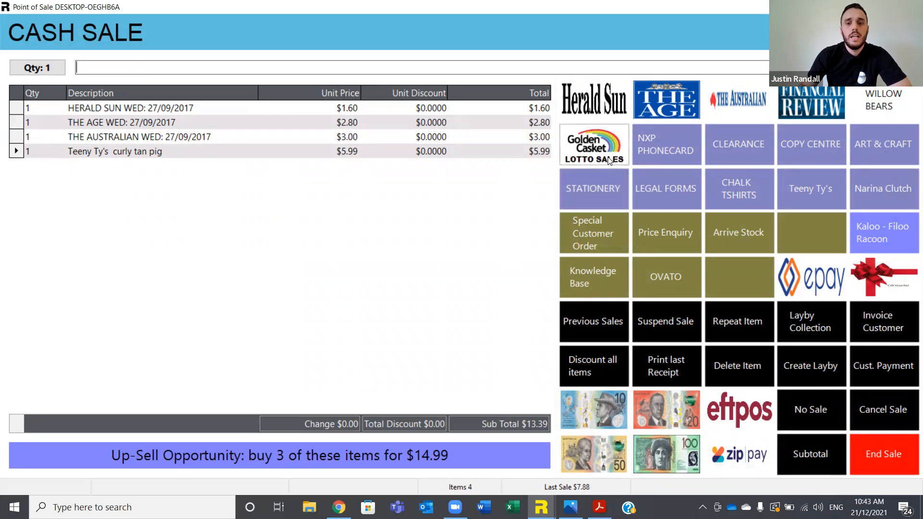
pyautogui.write('9394214124486')
pyautogui.press('Return')
pyautogui.write('9394214124486')
pyautogui.press('Return')
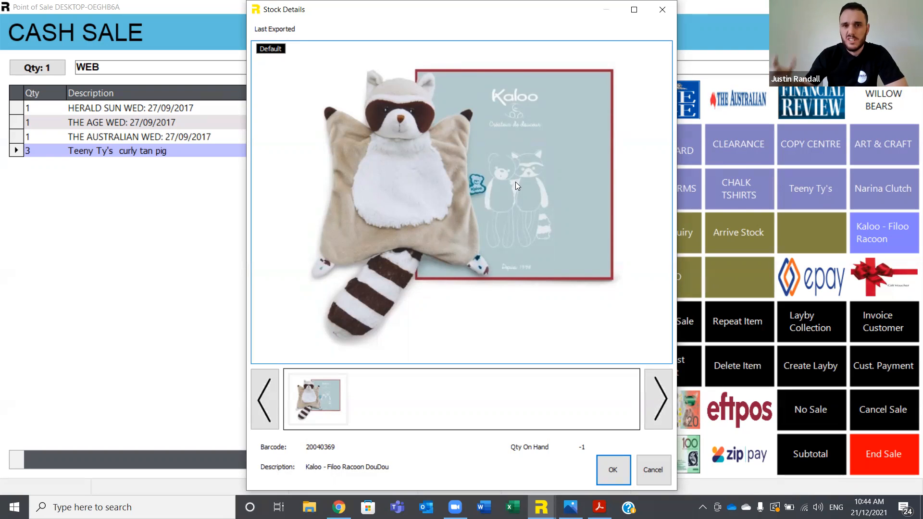
pyautogui.click(619, 461)
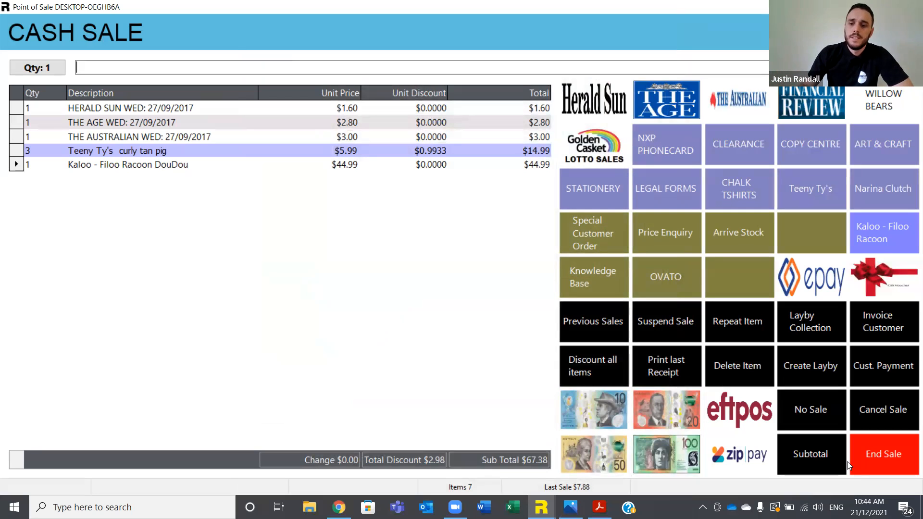
# End the cash sale by entering the staff member's initials.
pyautogui.click(886, 453)
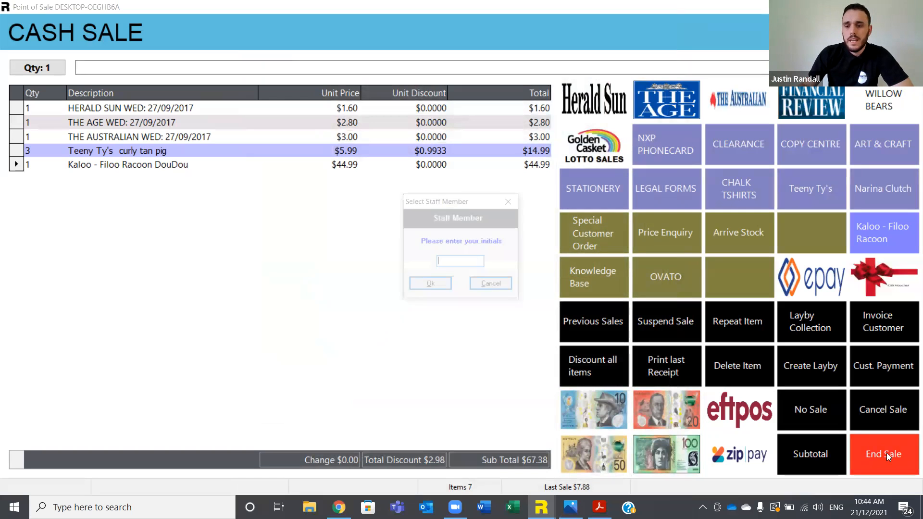
pyautogui.write('###')
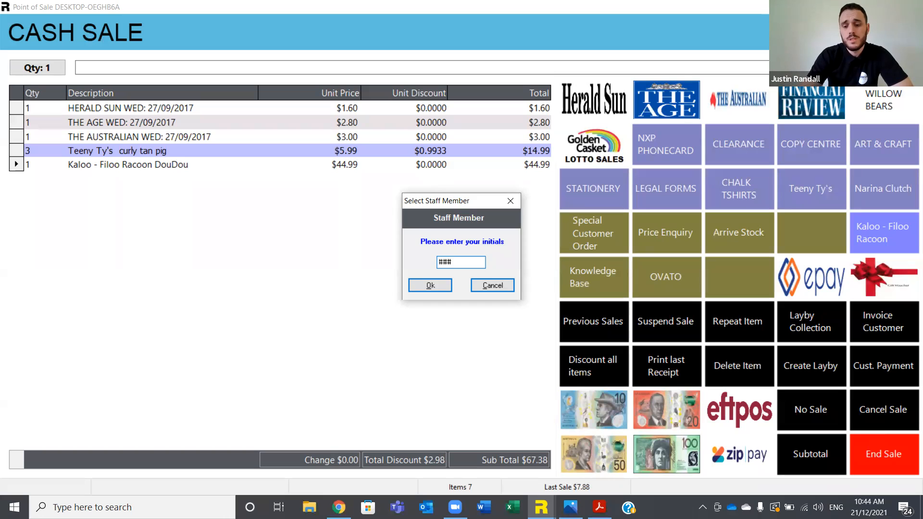
pyautogui.press('Return')
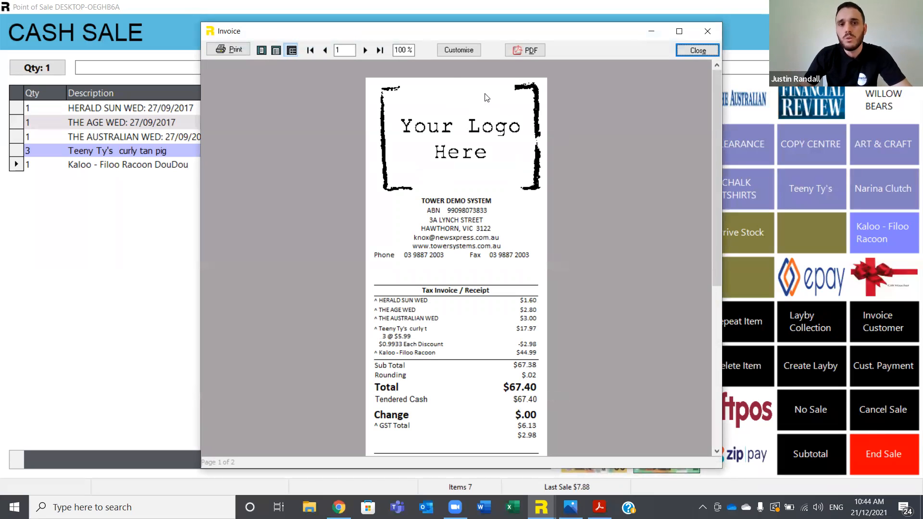
# Review the receipt down to the discount voucher and close the invoice preview.
pyautogui.moveTo(718, 106); pyautogui.dragTo(719, 116)
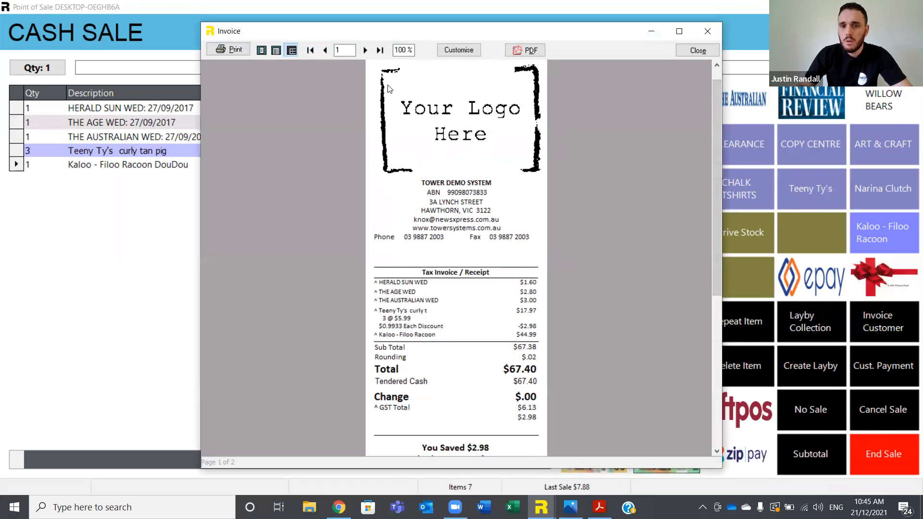
pyautogui.moveTo(717, 112); pyautogui.dragTo(721, 225)
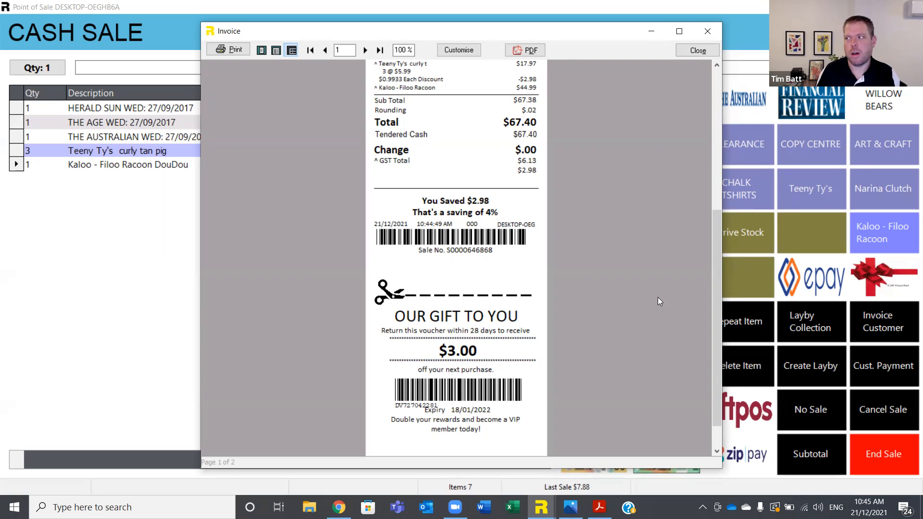
pyautogui.scroll(-1, 589, 254)
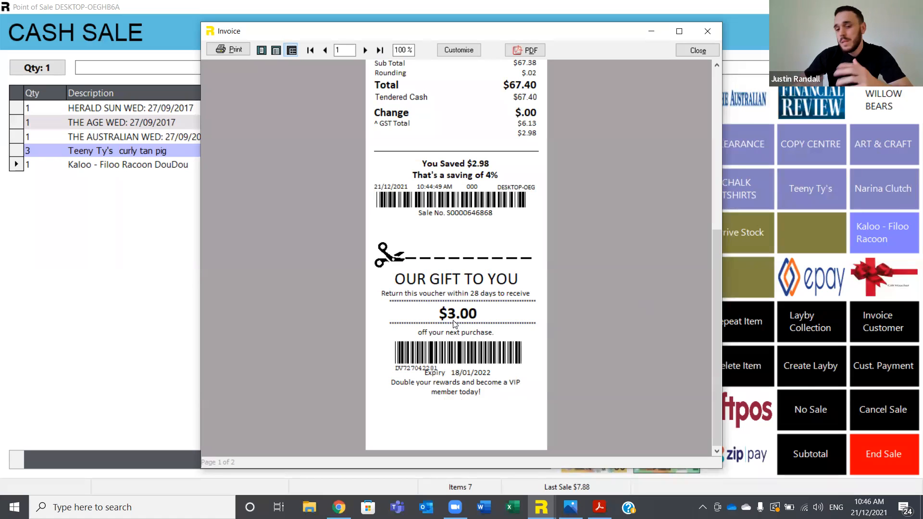
pyautogui.click(698, 50)
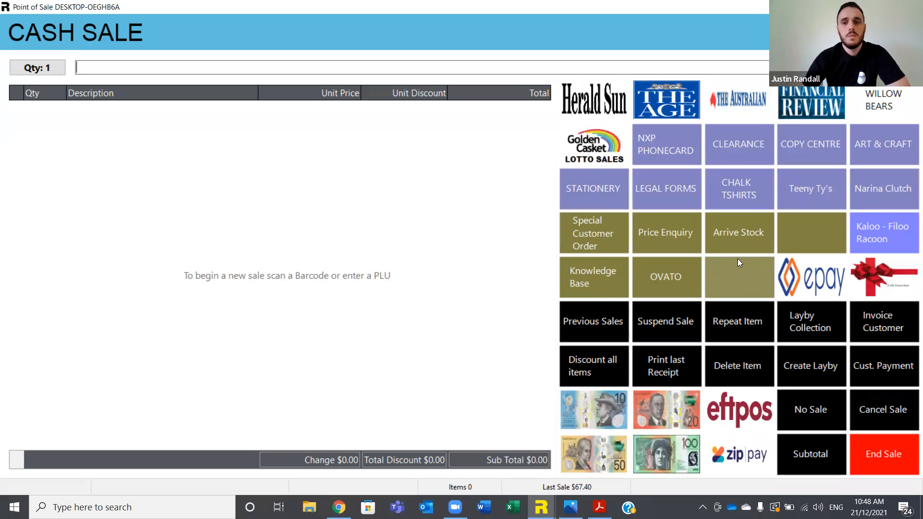
# Add the Narina Clutch to a new sale and turn it into a layby for the customer.
pyautogui.click(868, 191)
pyautogui.click(637, 466)
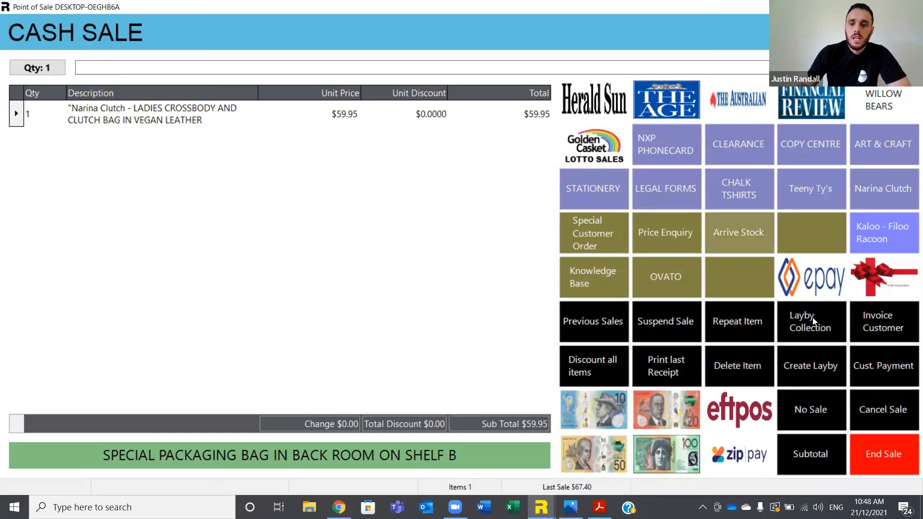
pyautogui.click(812, 321)
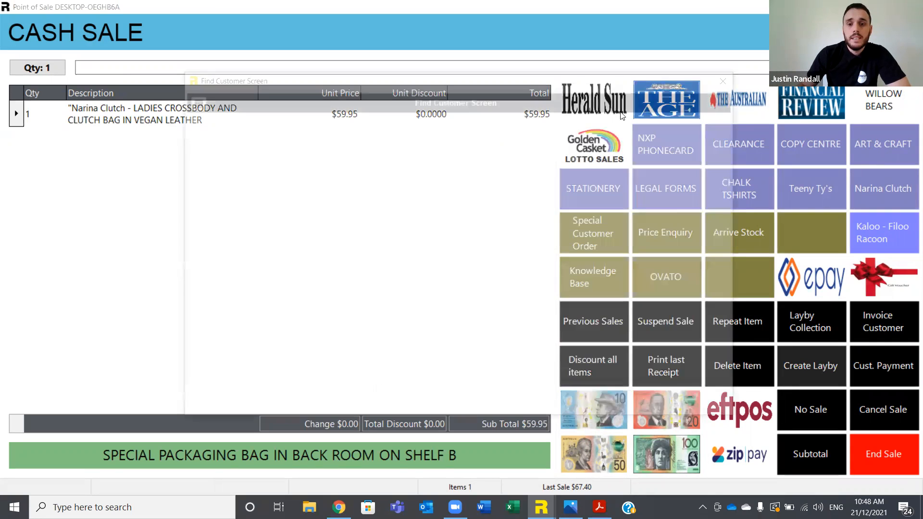
pyautogui.press('Return')
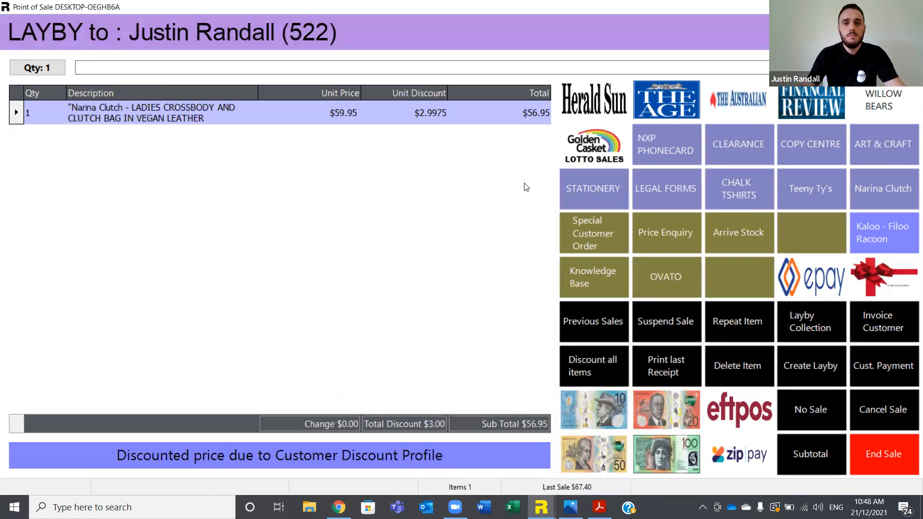
# Enter the staff member's initials to bring up the layby's payment details.
pyautogui.click(869, 457)
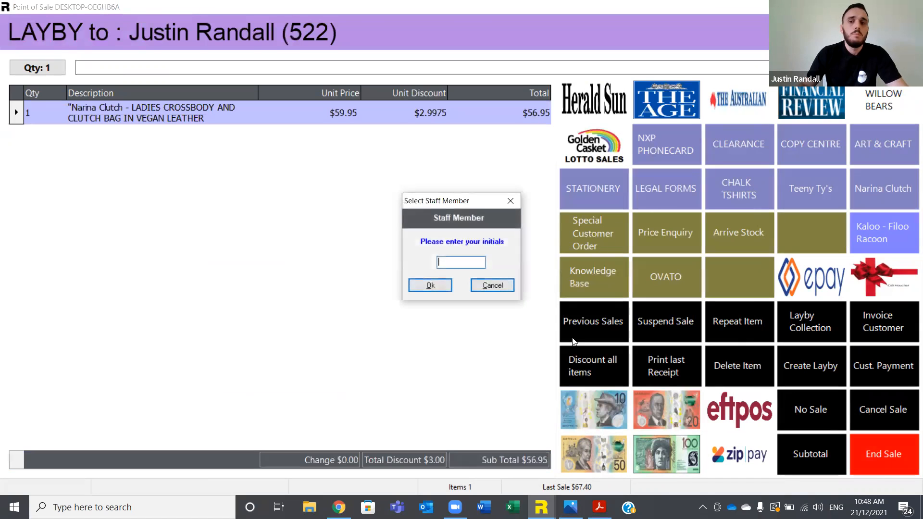
pyautogui.write('##')
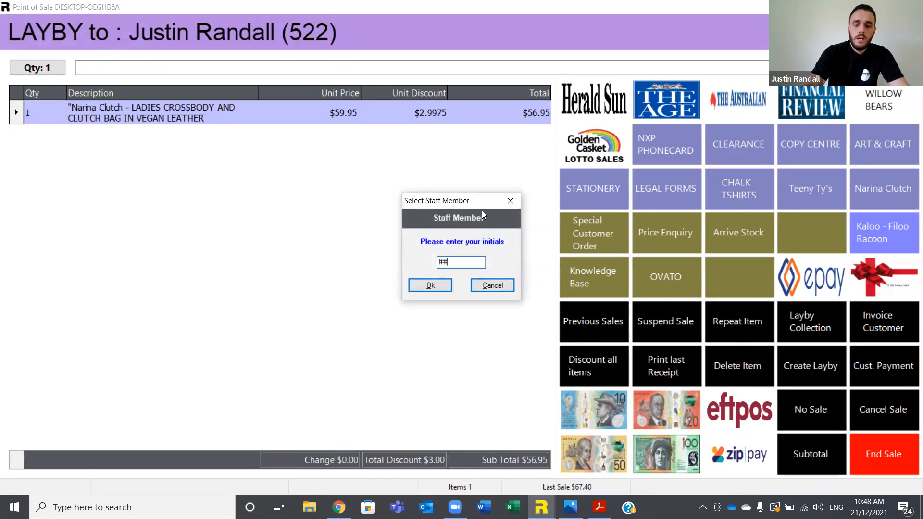
pyautogui.press('Return')
pyautogui.write('#')
pyautogui.press('Return')
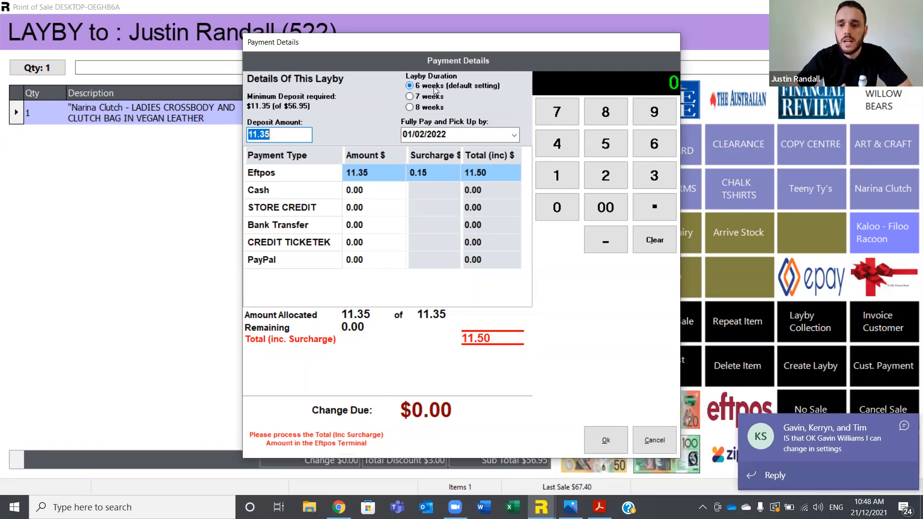
# Dismiss the chat notification and set the layby duration to 8 weeks.
pyautogui.click(903, 427)
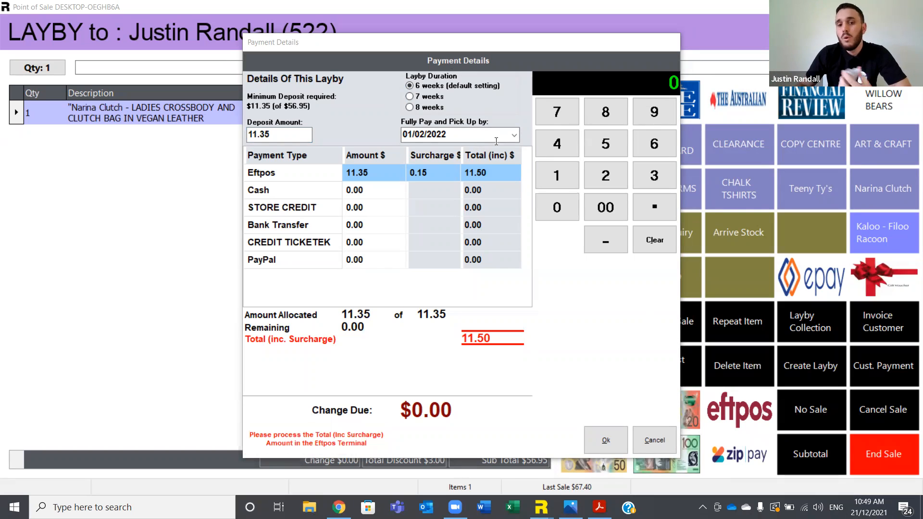
pyautogui.click(515, 136)
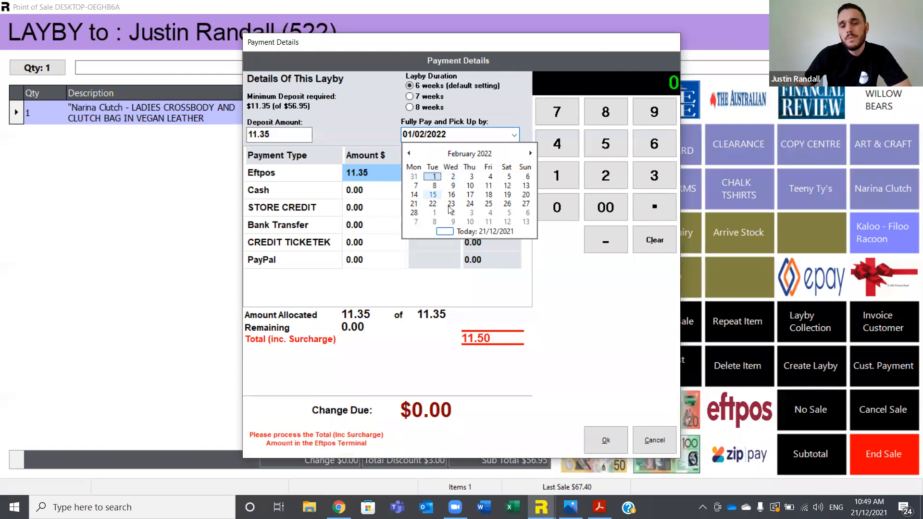
pyautogui.click(491, 109)
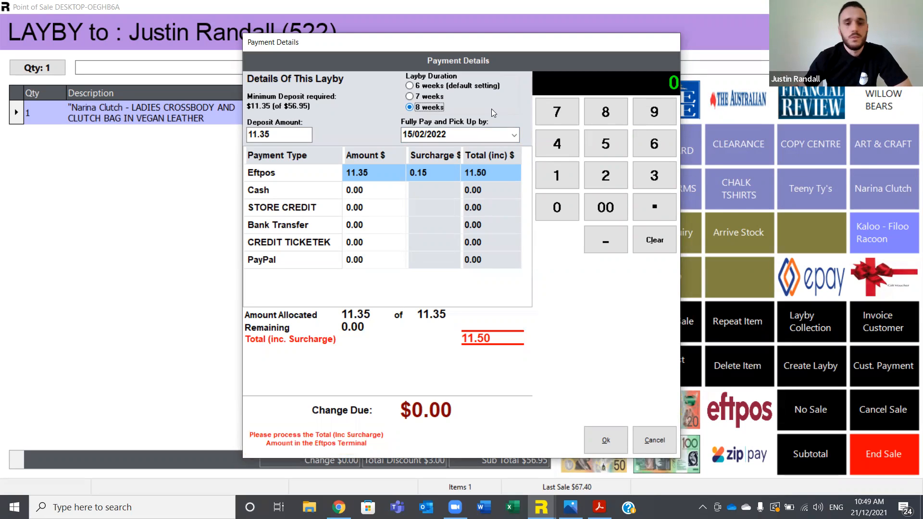
# Cancel the payment details and discard the layby sale.
pyautogui.click(669, 436)
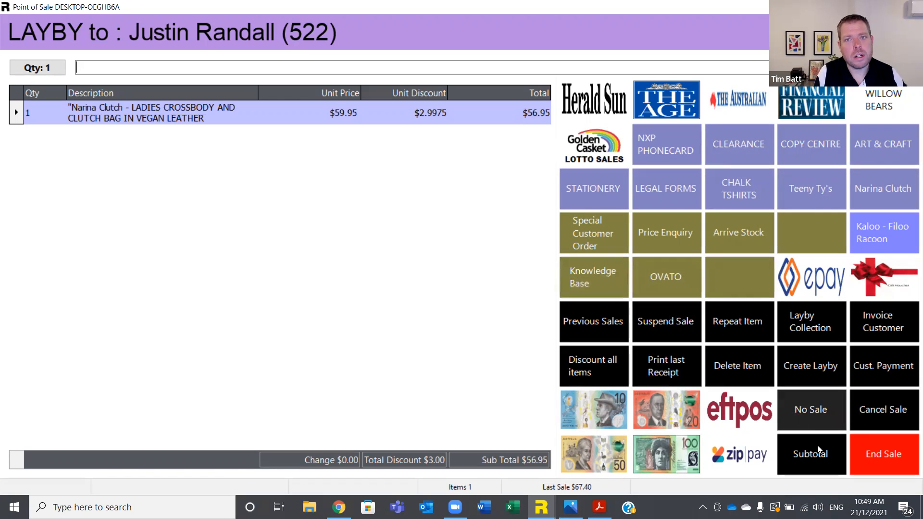
pyautogui.click(873, 412)
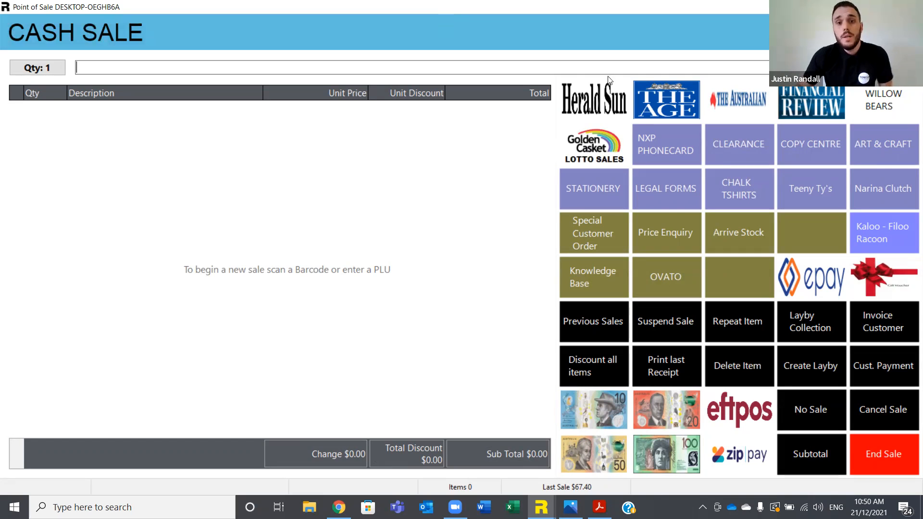
# Check the Kaloo - Filoo Racoon product image, accept the item into the sale and open its stock record.
pyautogui.click(896, 228)
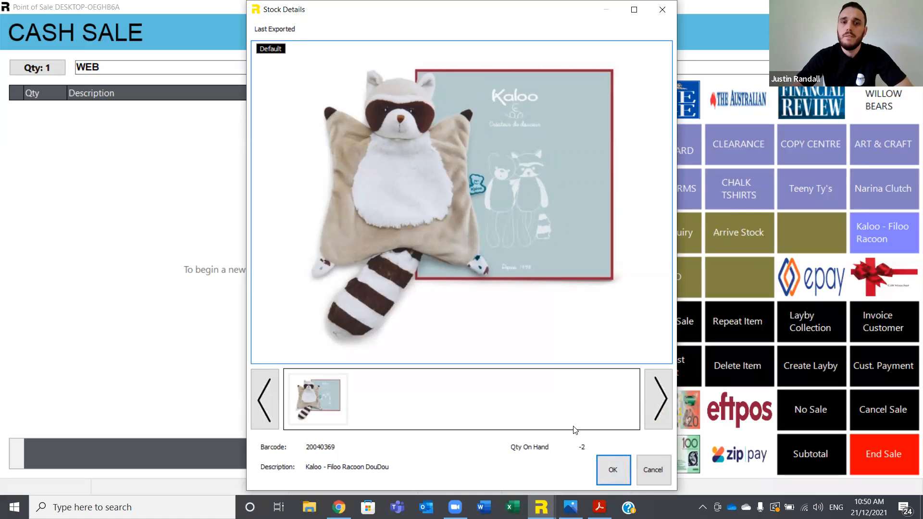
pyautogui.click(611, 470)
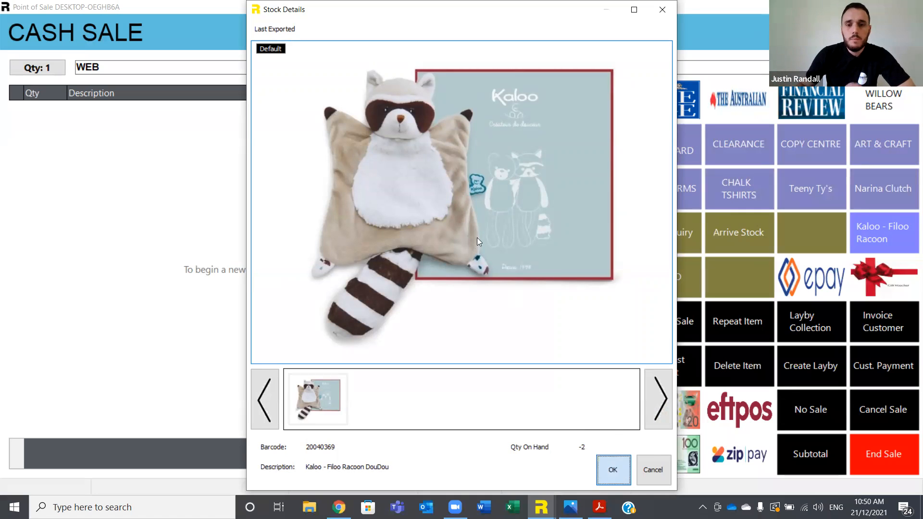
pyautogui.press('F5')
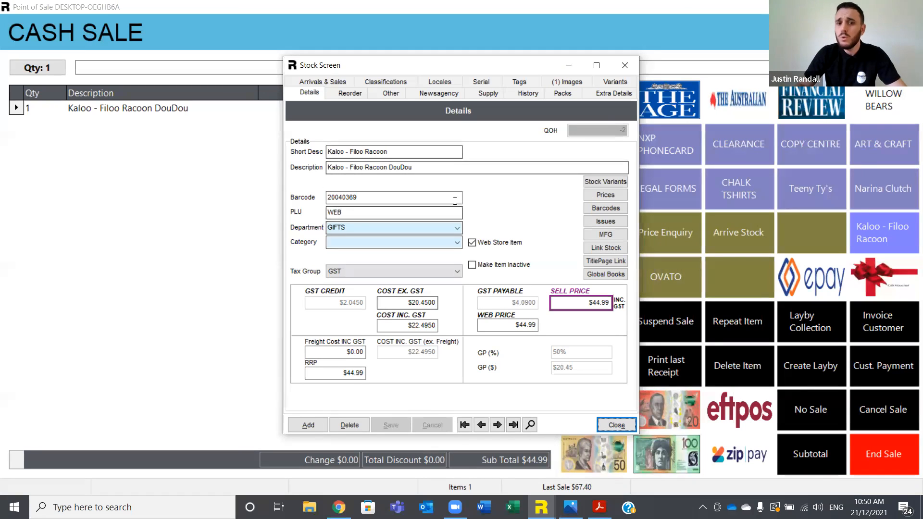
# Examine the racoon's description, stored image and web description in its stock record.
pyautogui.moveTo(432, 169); pyautogui.dragTo(326, 170)
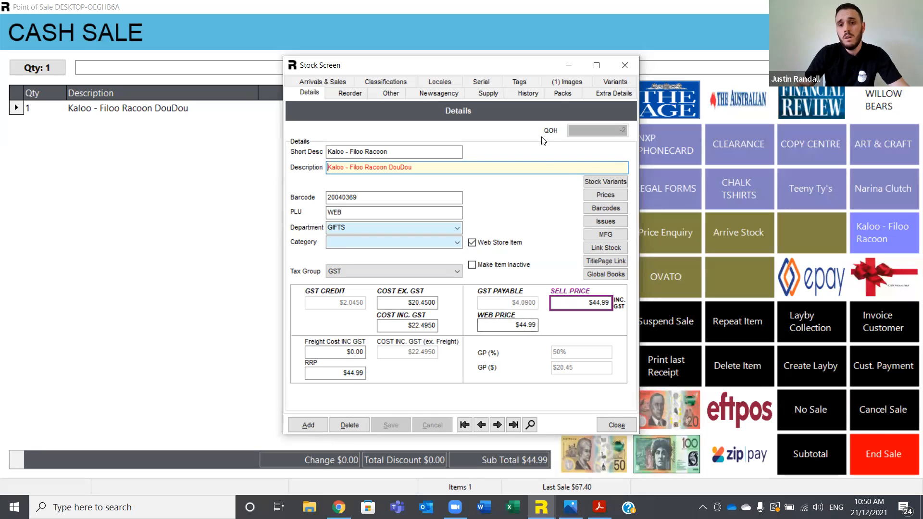
pyautogui.click(567, 81)
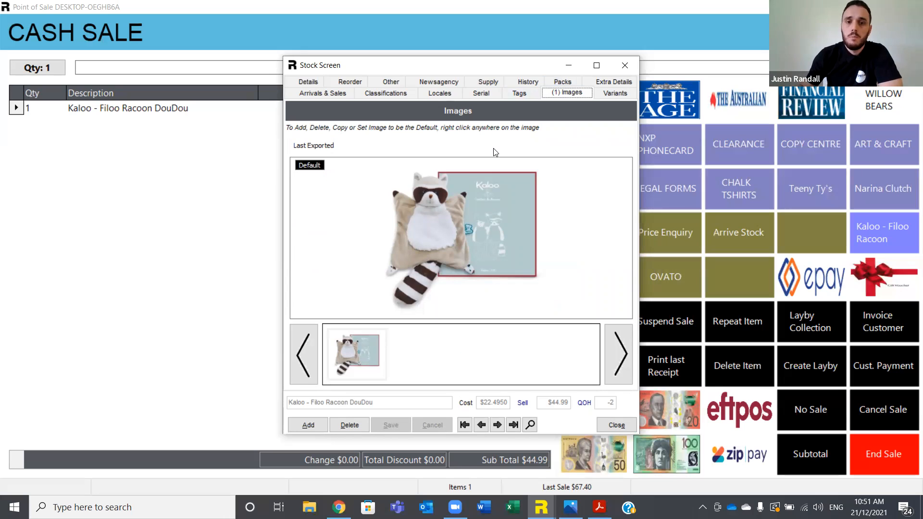
pyautogui.click(602, 83)
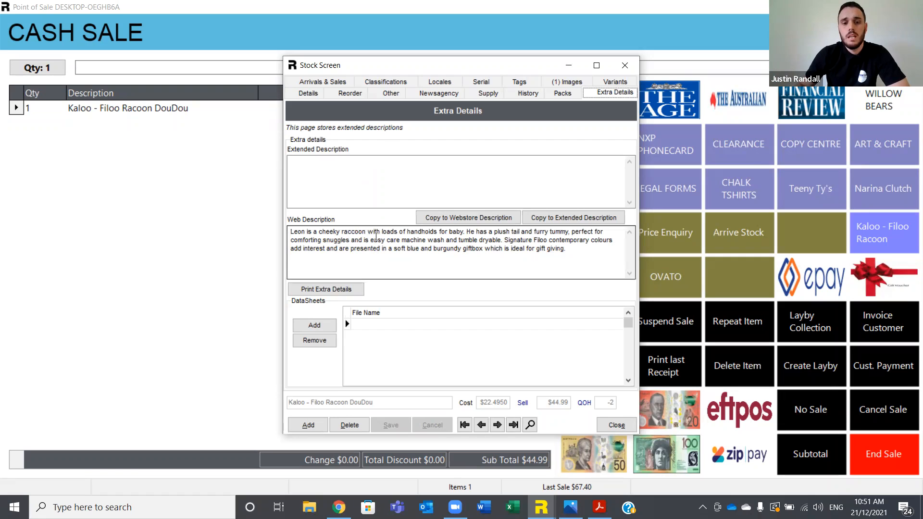
# Switch to Chrome and compare the product page's description text with the web description in the stock record.
pyautogui.click(340, 507)
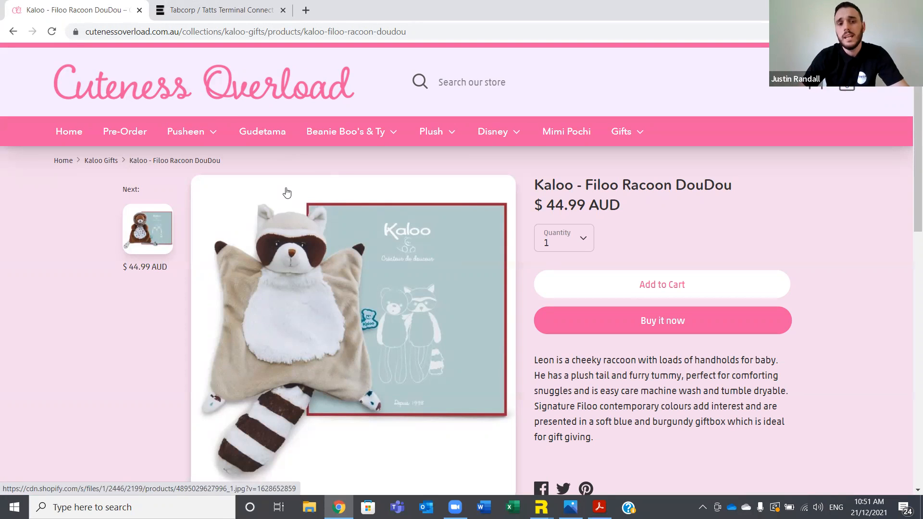
pyautogui.scroll(-1, 407, 220)
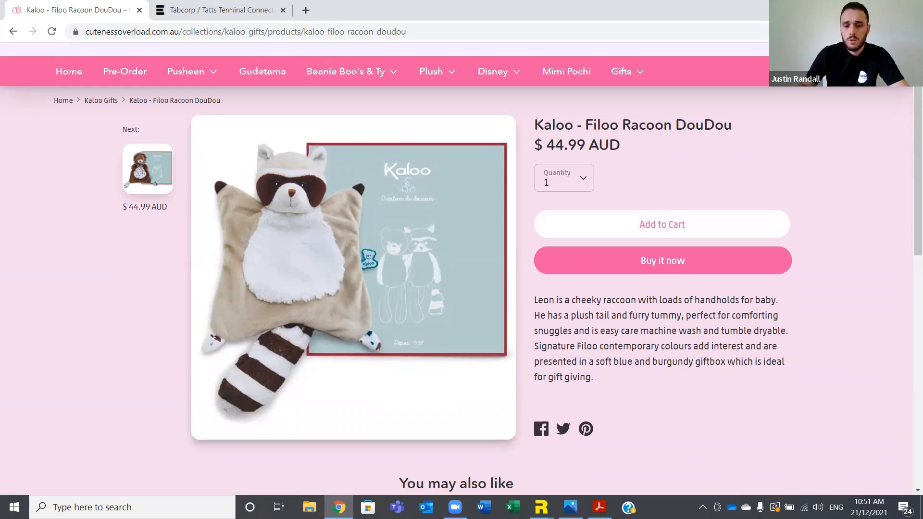
pyautogui.moveTo(532, 296); pyautogui.dragTo(643, 383)
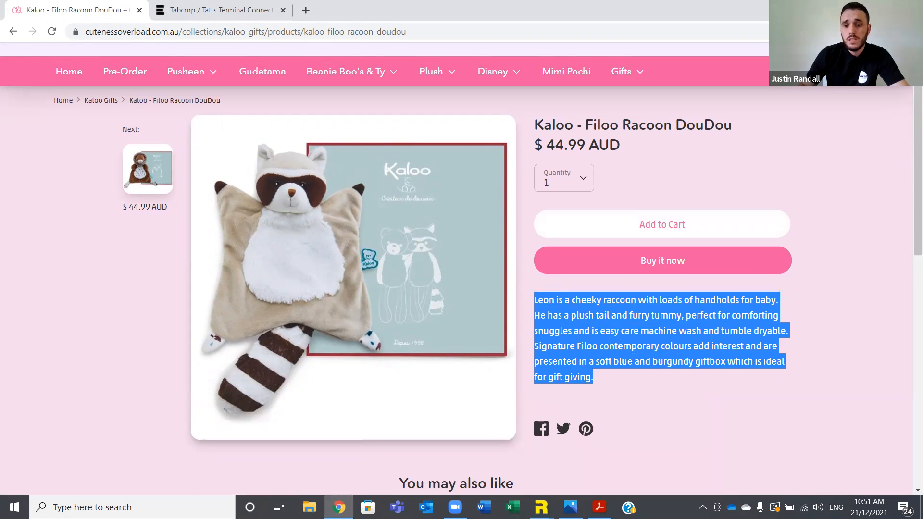
pyautogui.hotkey('alt', 'Tab')
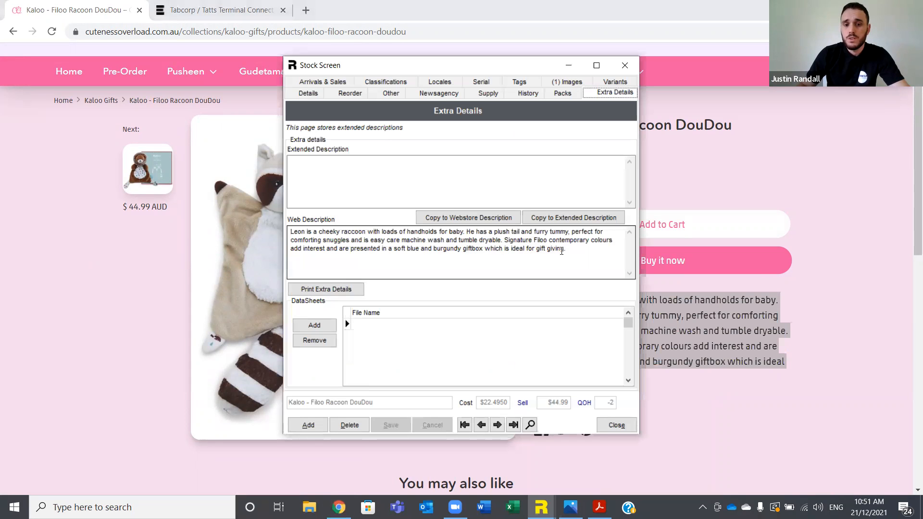
# Review the item's main description in the stock details and compare it with the web store product page.
pyautogui.click(308, 93)
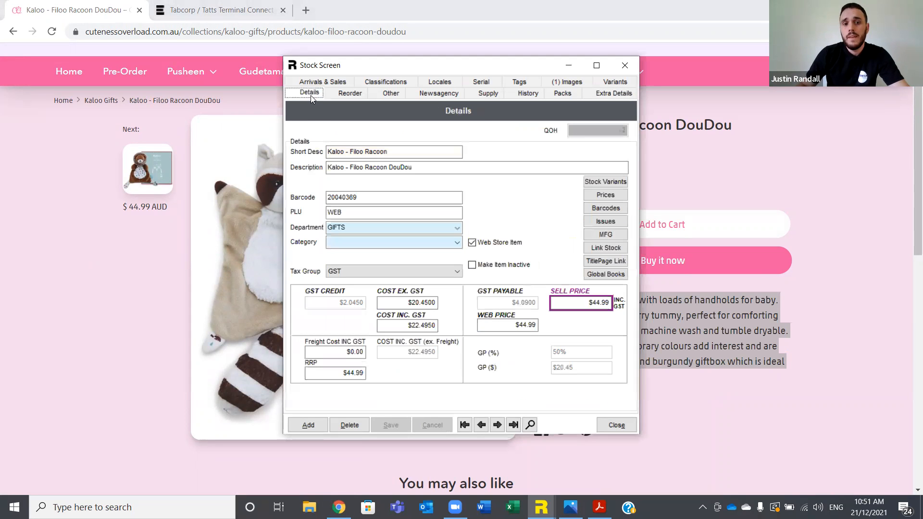
pyautogui.click(419, 168)
pyautogui.moveTo(419, 168); pyautogui.dragTo(328, 168)
pyautogui.click(328, 168)
pyautogui.click(733, 326)
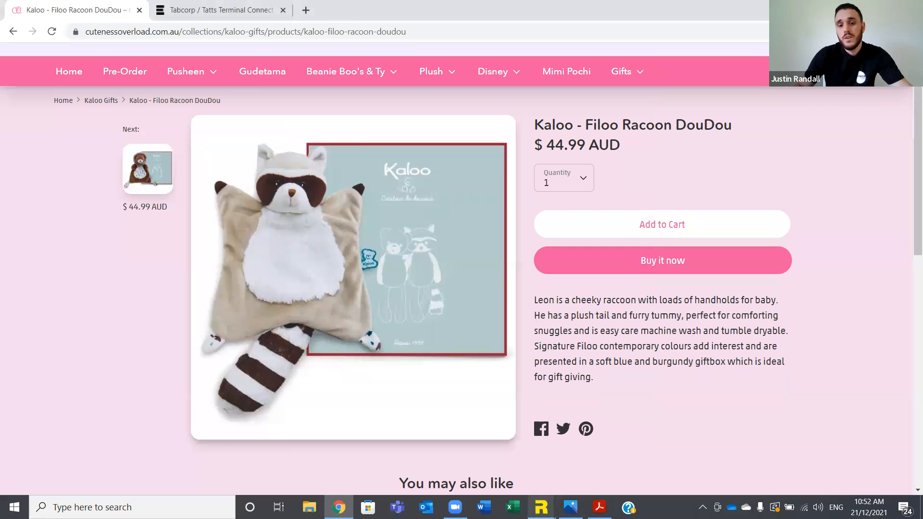
# Switch back to the Retailer point of sale and close the racoon's stock record.
pyautogui.moveTo(541, 507)
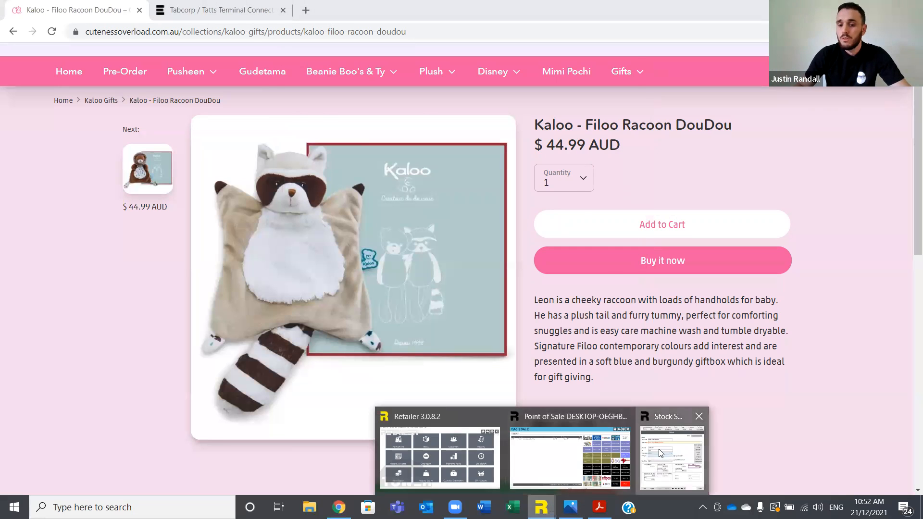
pyautogui.click(457, 450)
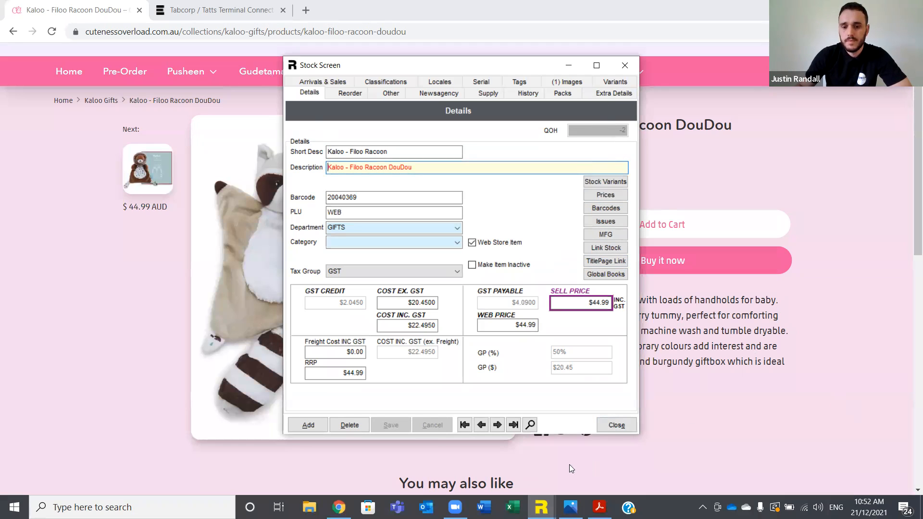
pyautogui.click(607, 426)
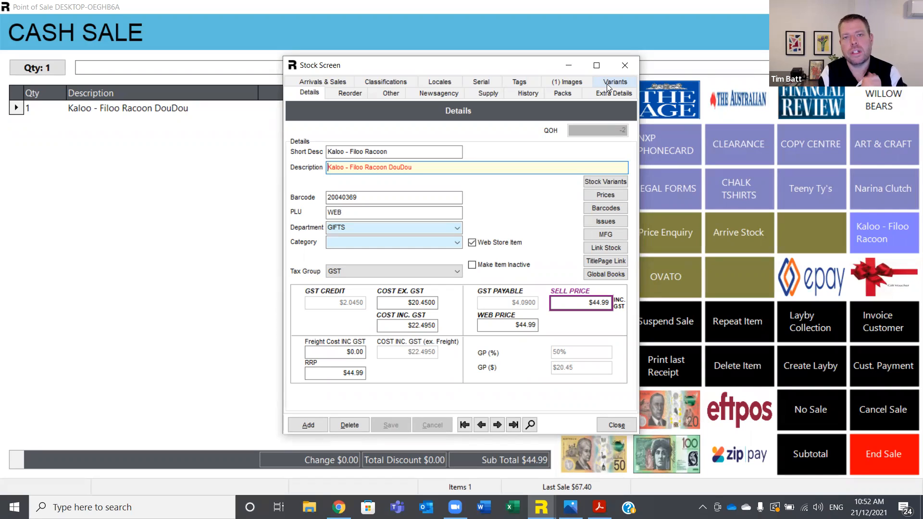
pyautogui.click(620, 428)
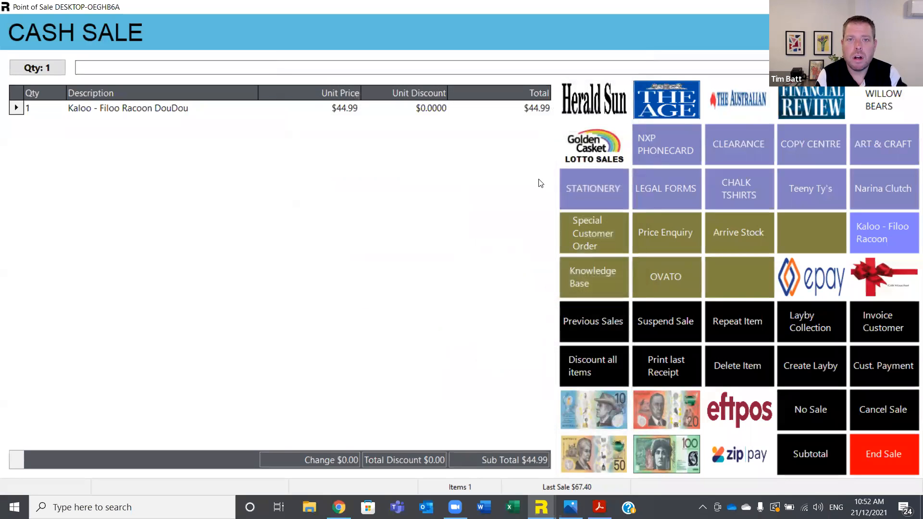
# Bring up the item's stock record and the customer's record from within the sale, closing each one.
pyautogui.press('F12')
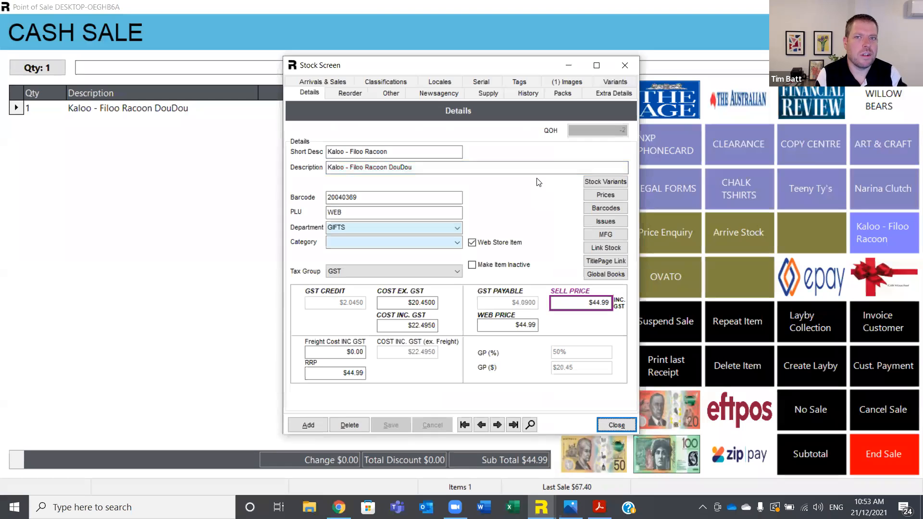
pyautogui.click(631, 427)
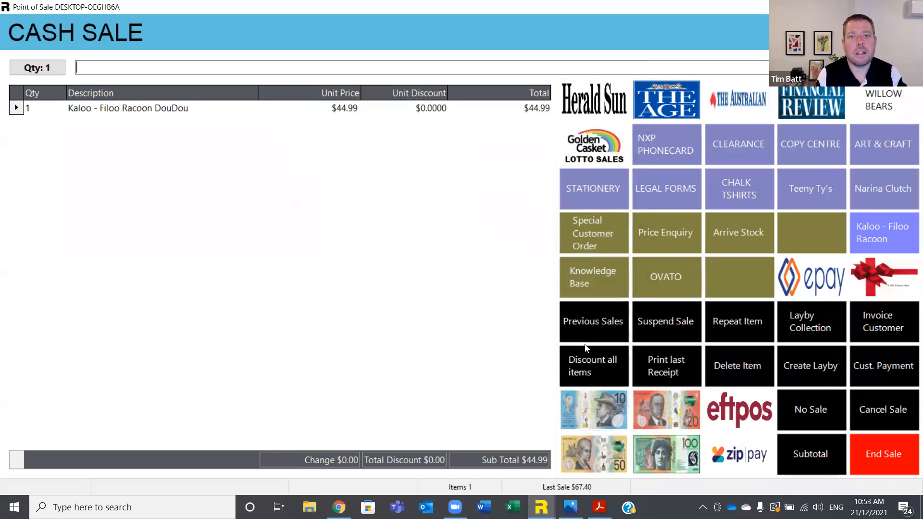
pyautogui.press('F11')
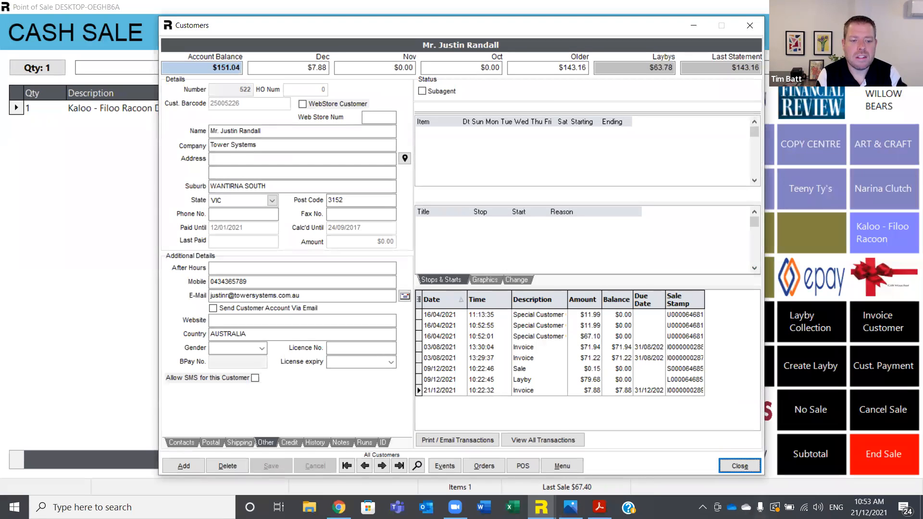
pyautogui.click(747, 468)
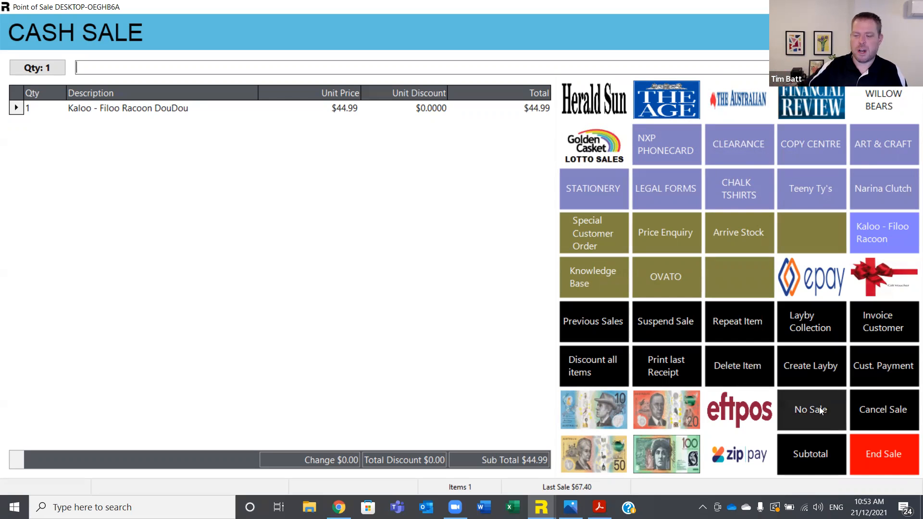
# Cancel the racoon sale and start an invoice sale for the Tower Systems customer.
pyautogui.click(882, 408)
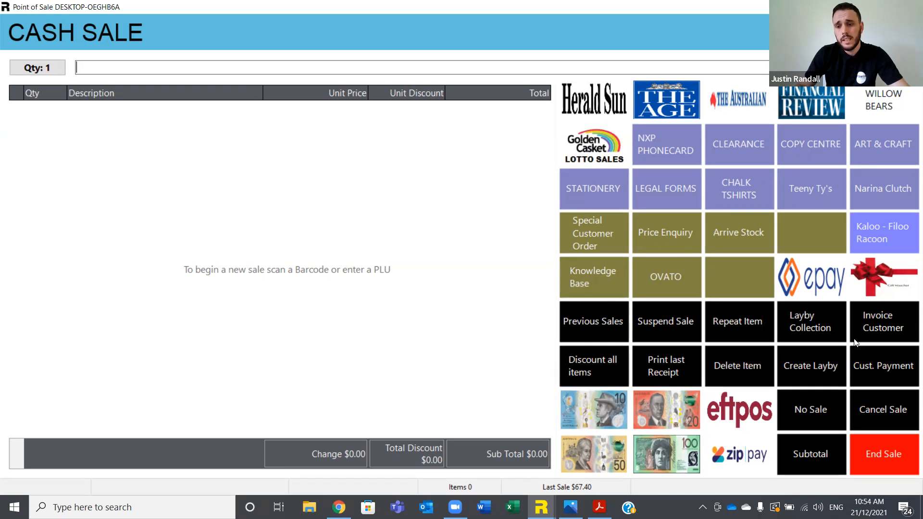
pyautogui.click(874, 321)
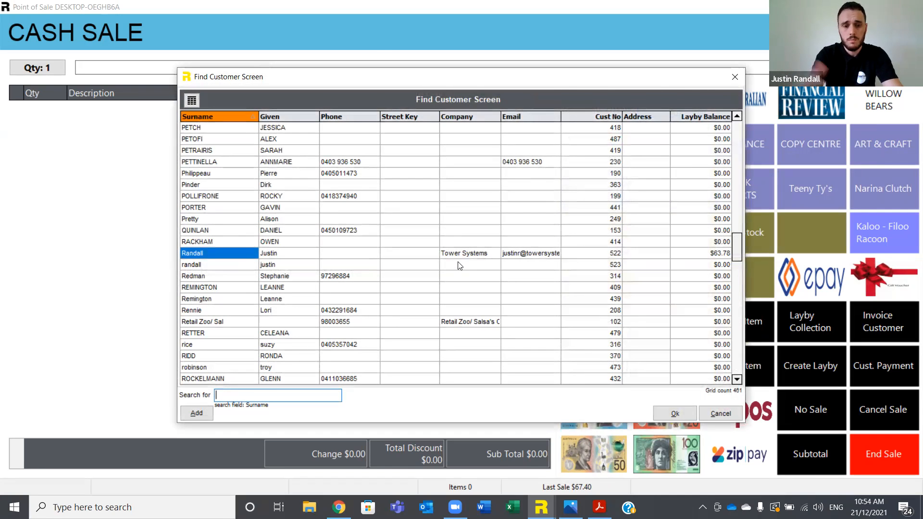
pyautogui.press('Return')
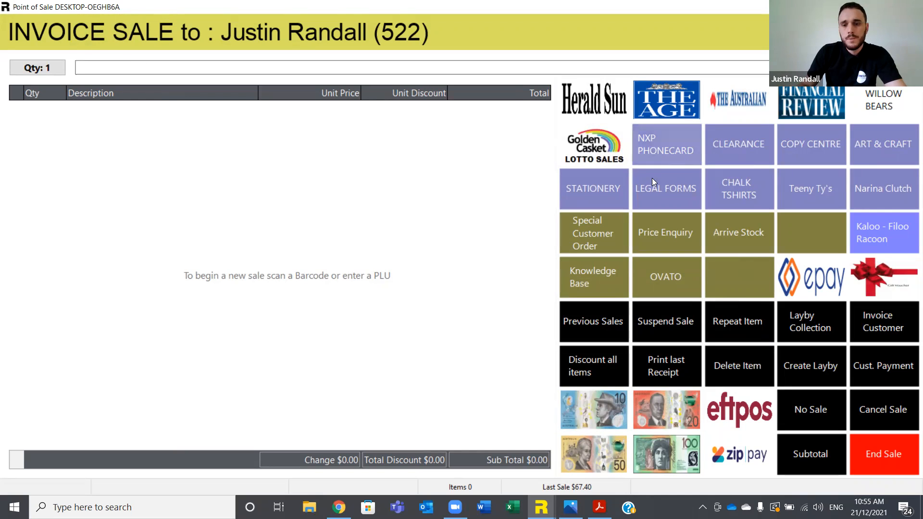
# Add a Paper Mate InkJoy 100 ball pen from the stationery items to the invoice sale.
pyautogui.click(606, 188)
pyautogui.click(593, 104)
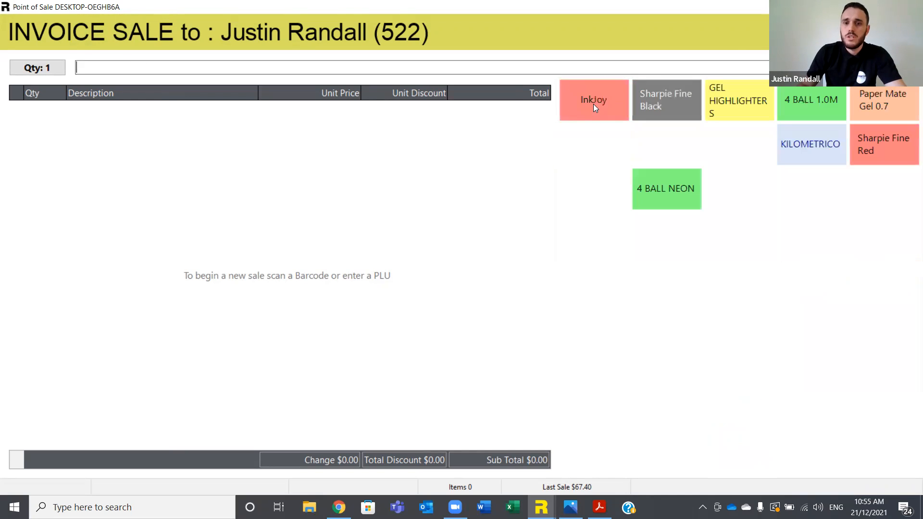
pyautogui.click(585, 102)
pyautogui.click(667, 92)
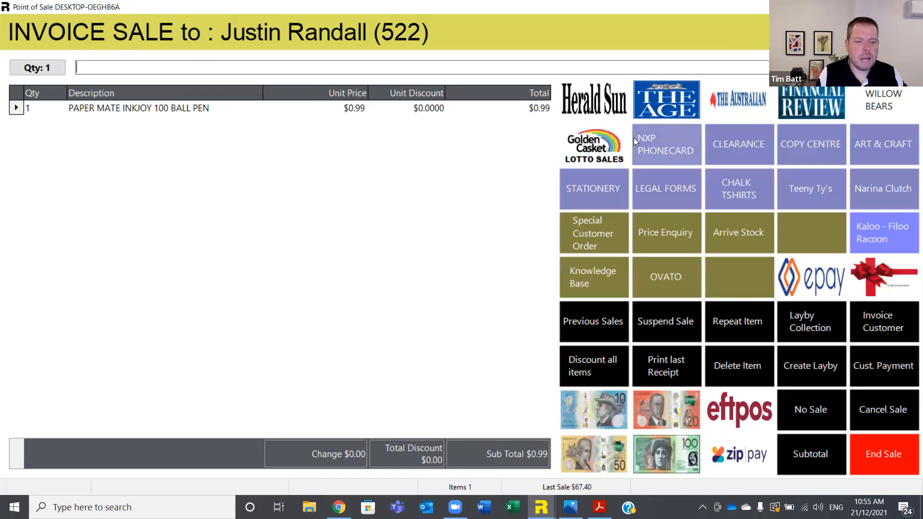
# Add a black Artline Smoove pen and a Teeny Ty's toy to the invoice sale.
pyautogui.click(605, 190)
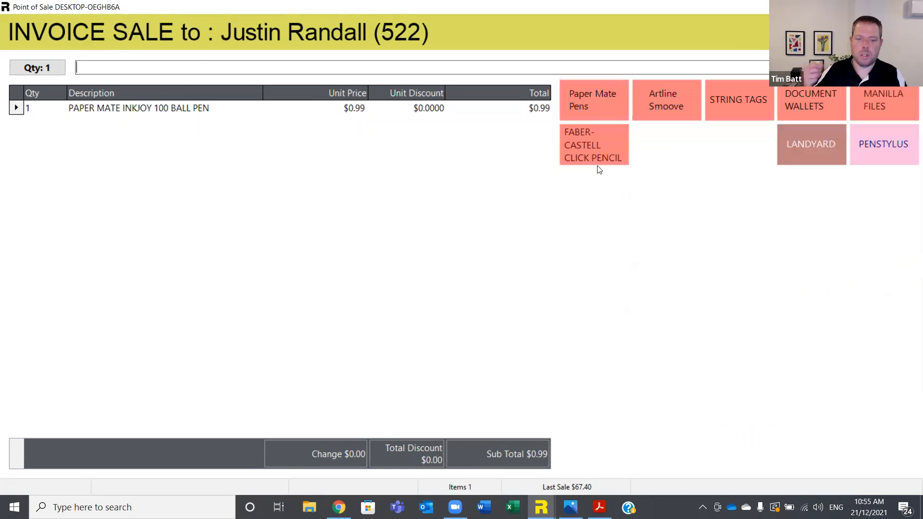
pyautogui.click(691, 100)
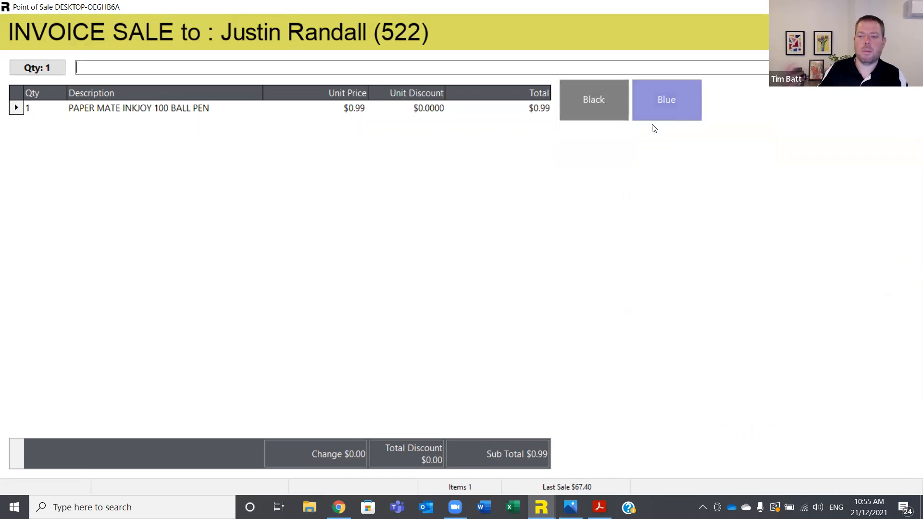
pyautogui.click(593, 109)
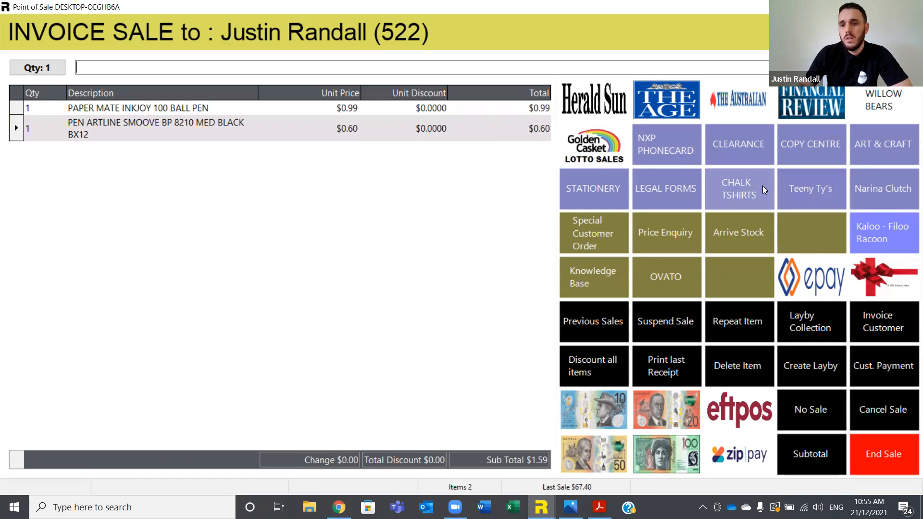
pyautogui.click(791, 188)
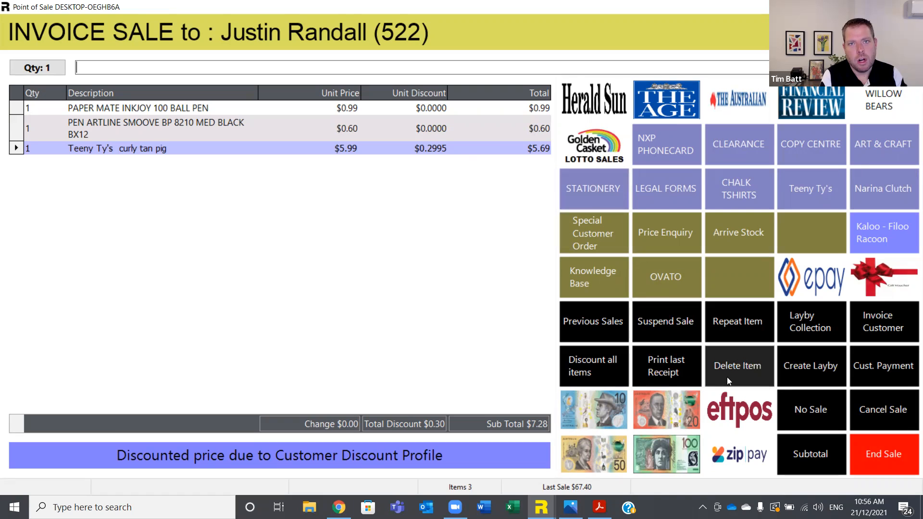
# Switch to Acrobat and review the customer's statement, including its invoice lines and remittance advice.
pyautogui.click(820, 455)
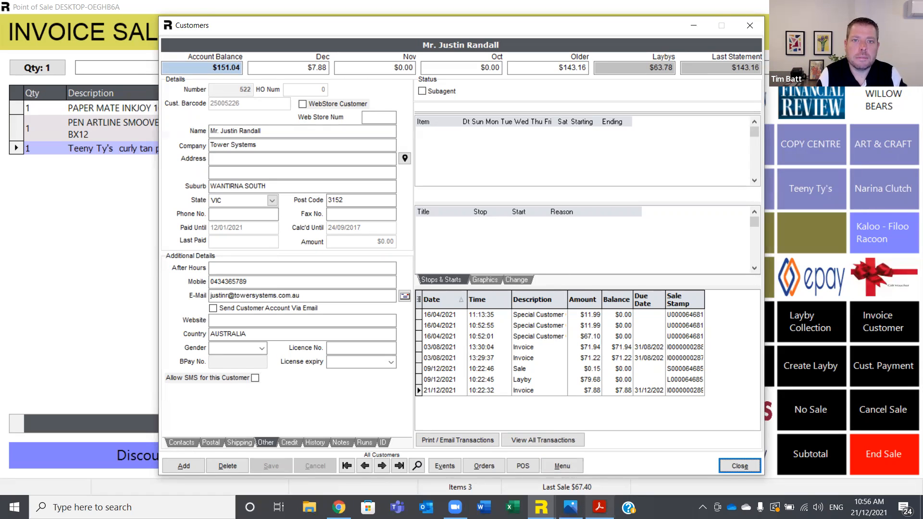
pyautogui.click(599, 508)
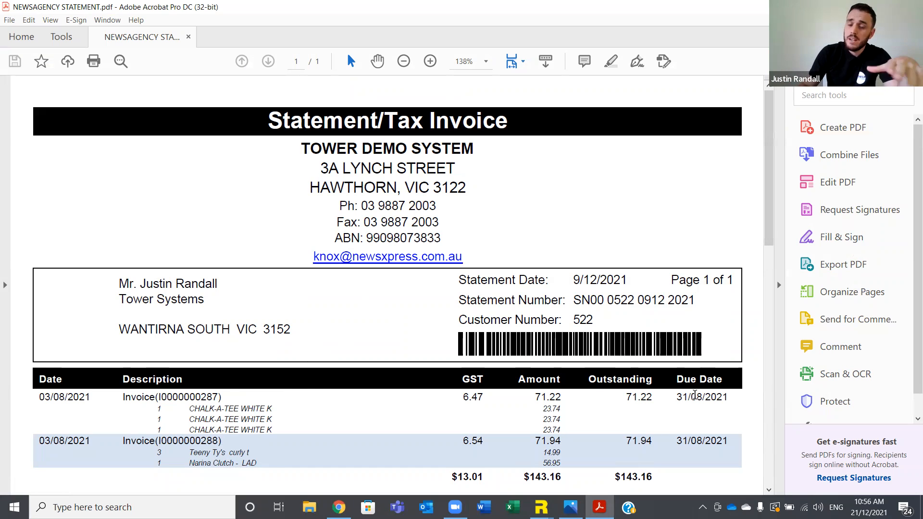
pyautogui.scroll(-10, 771, 154)
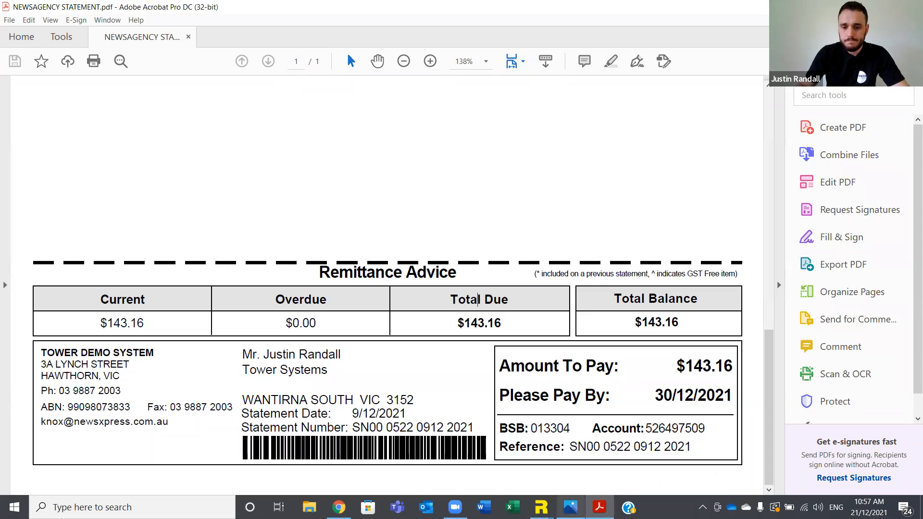
# Return to the customer's record in Retailer and examine the discount profile, account type and receipt options.
pyautogui.moveTo(541, 507)
pyautogui.click(654, 467)
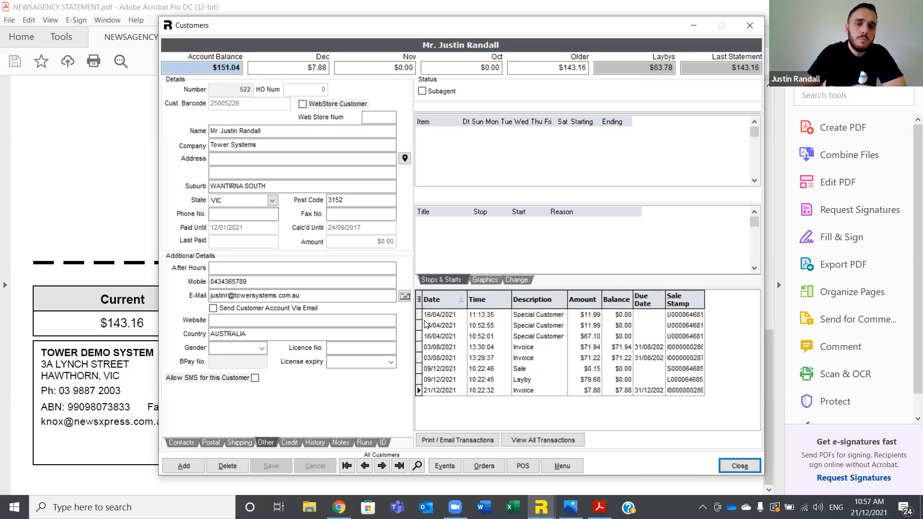
pyautogui.click(323, 444)
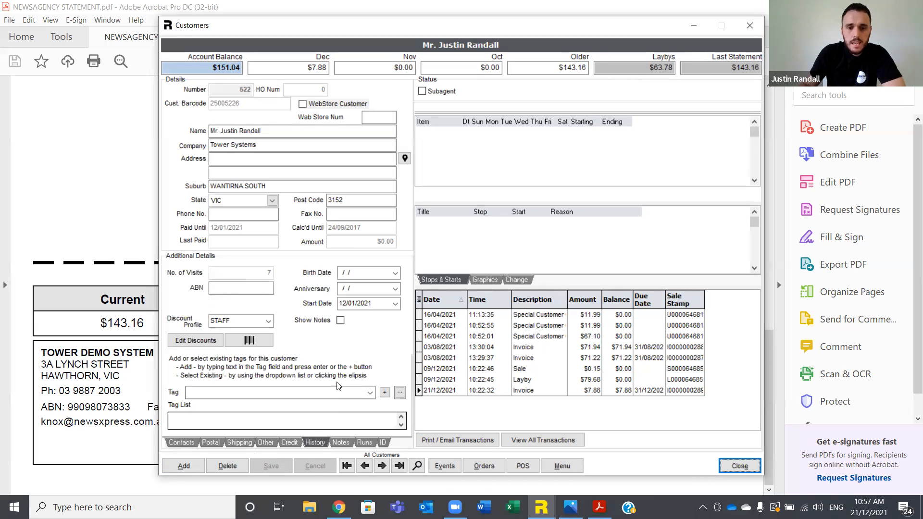
pyautogui.click(266, 443)
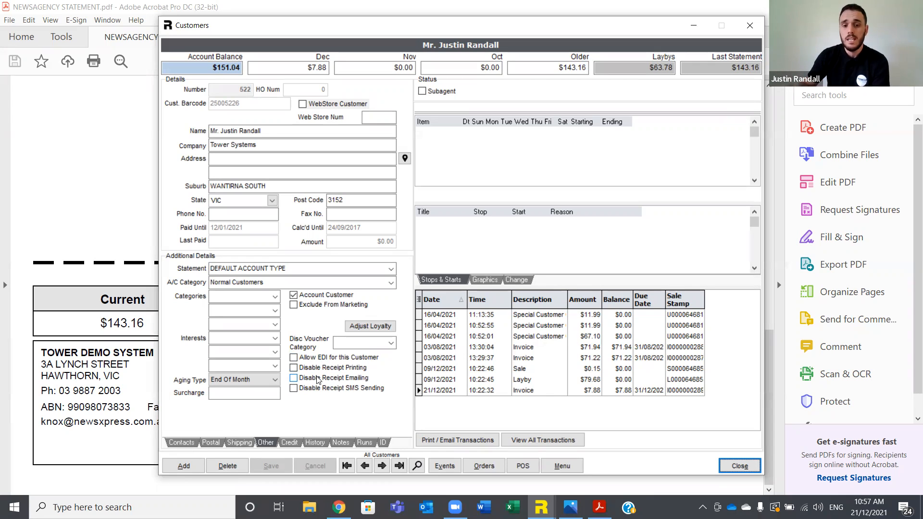
# View the customer's transactions available for printing or emailing, and close the list.
pyautogui.click(459, 441)
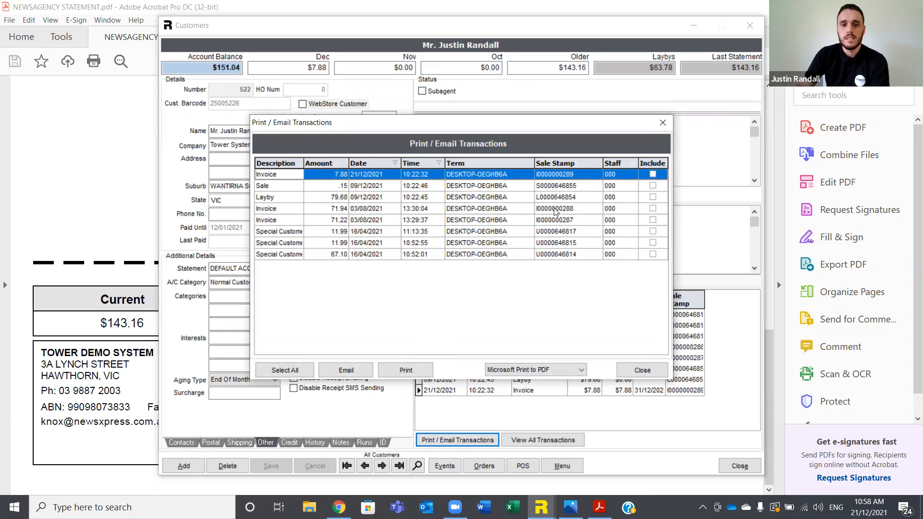
pyautogui.click(652, 374)
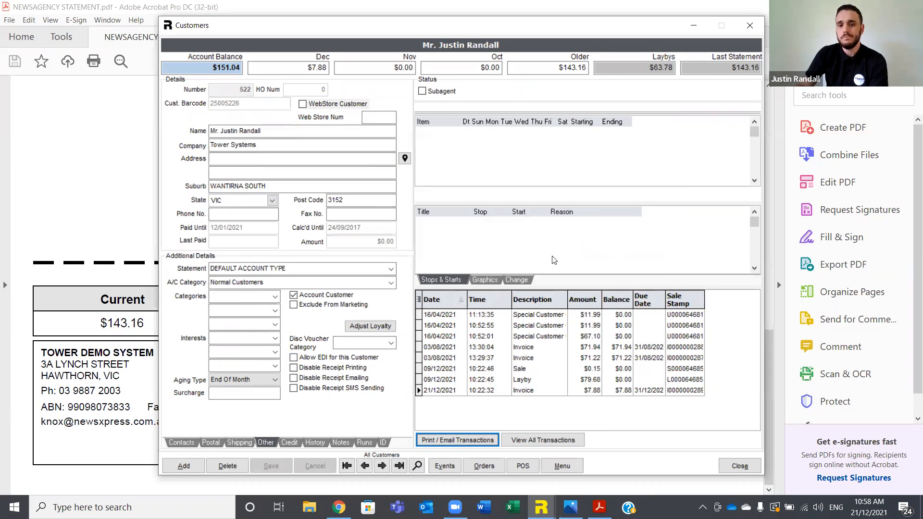
# Draft a putaway order for stock item T5 for the customer and check the price column choices.
pyautogui.click(484, 465)
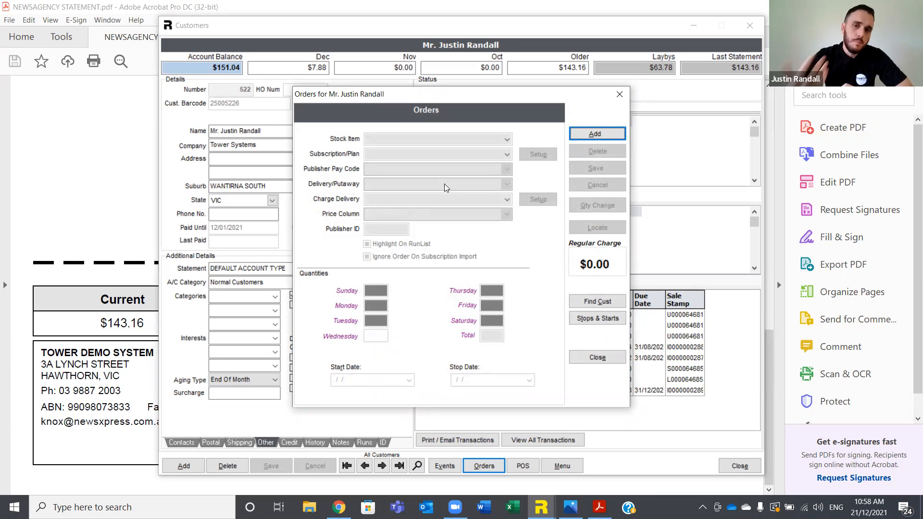
pyautogui.click(609, 134)
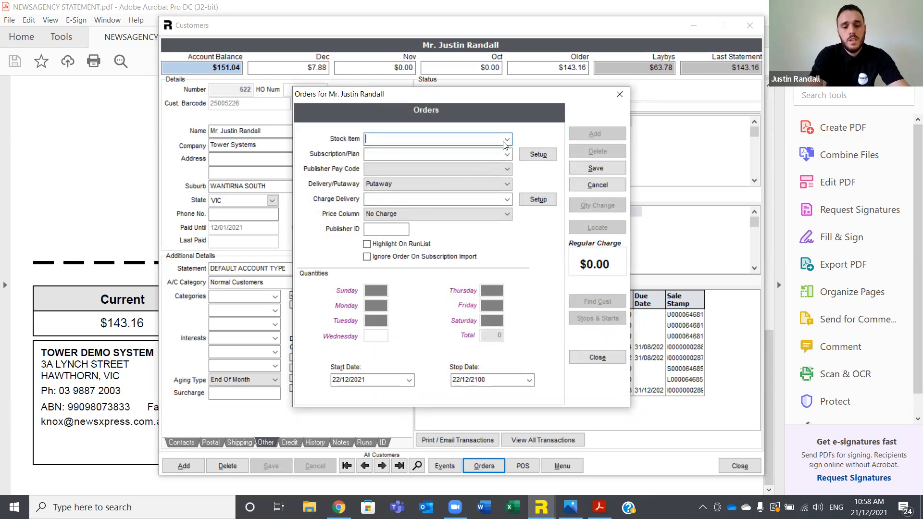
pyautogui.write('T5')
pyautogui.press('Return')
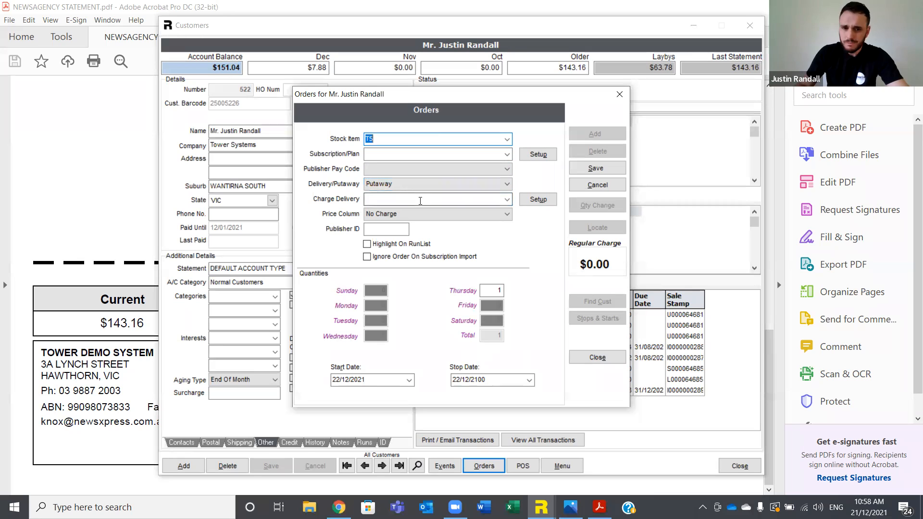
pyautogui.click(406, 198)
pyautogui.click(410, 214)
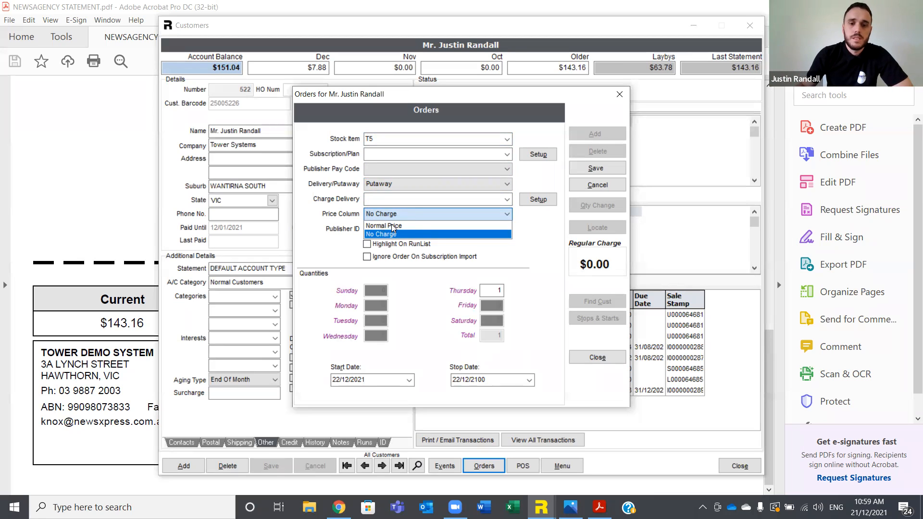
pyautogui.click(344, 246)
pyautogui.click(381, 229)
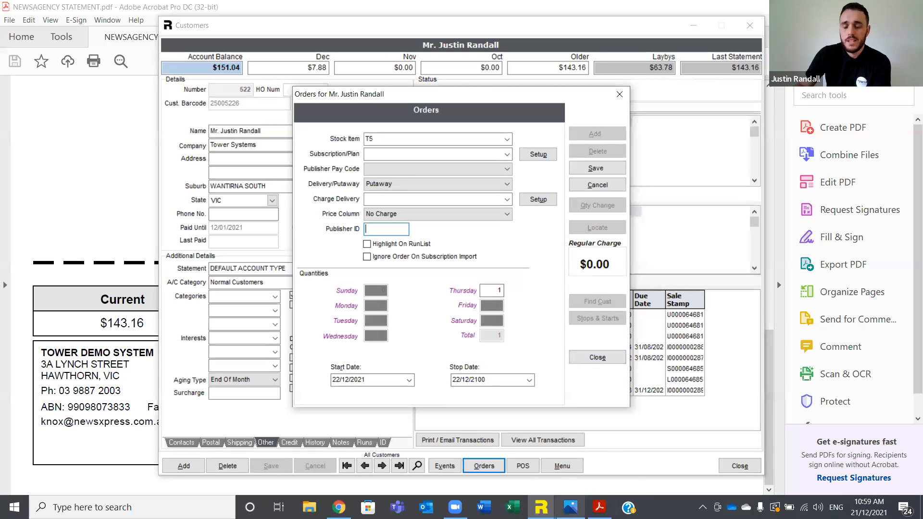
# Switch to Photos and view the magazine label in delayedbilling-300x187.jpg.
pyautogui.moveTo(571, 507)
pyautogui.click(570, 437)
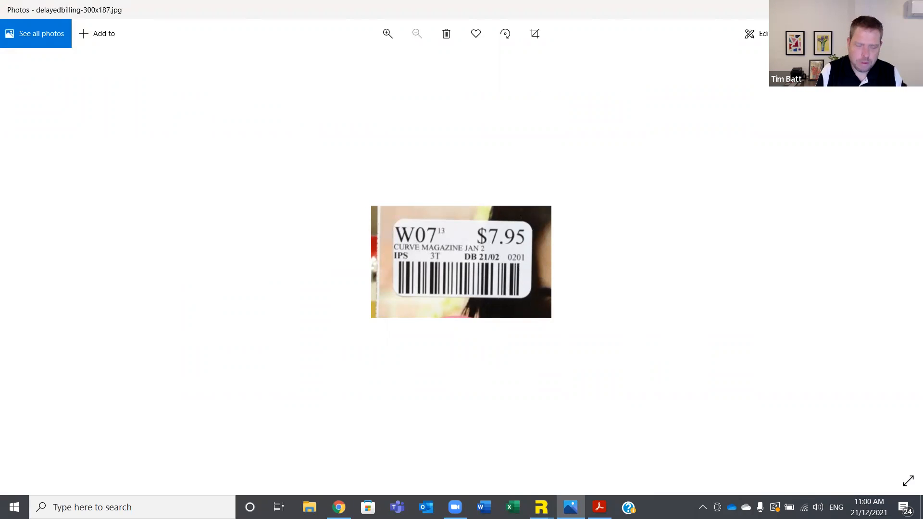
# Switch back to the customer's order in Retailer and close it without saving.
pyautogui.click(541, 507)
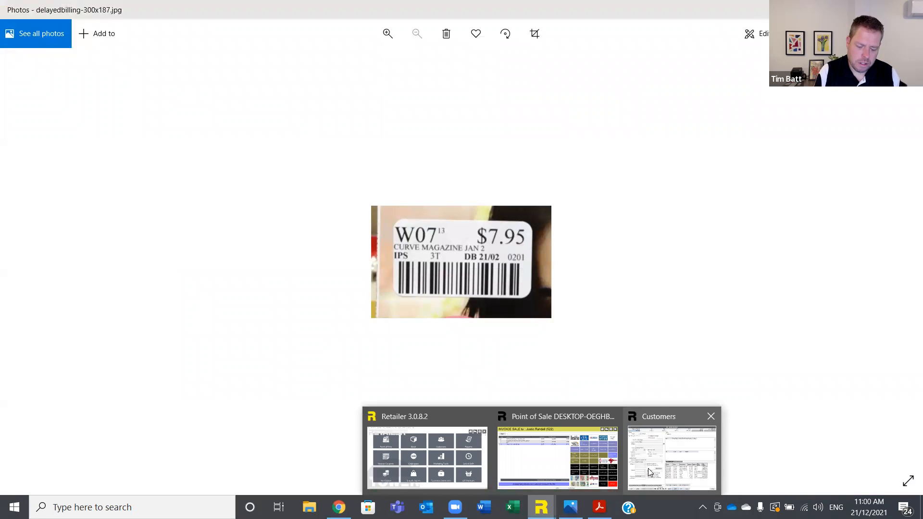
pyautogui.click(648, 473)
pyautogui.click(597, 358)
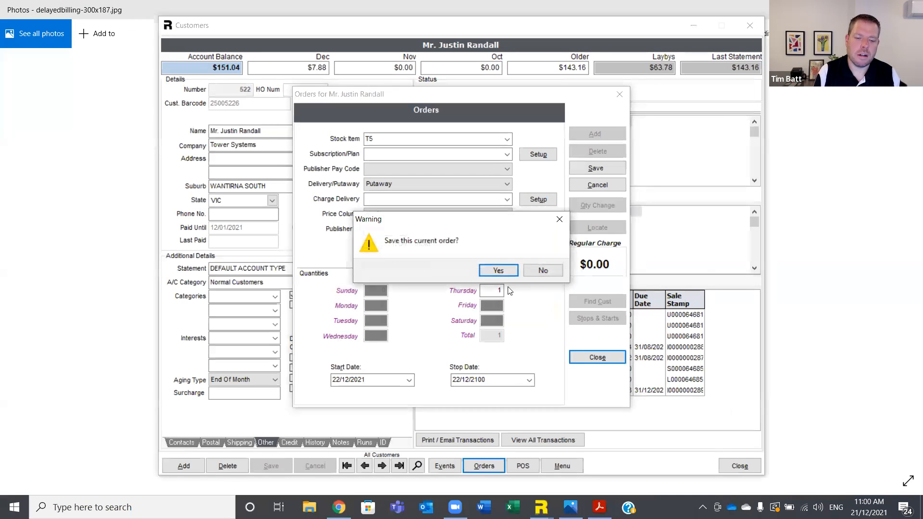
pyautogui.click(543, 271)
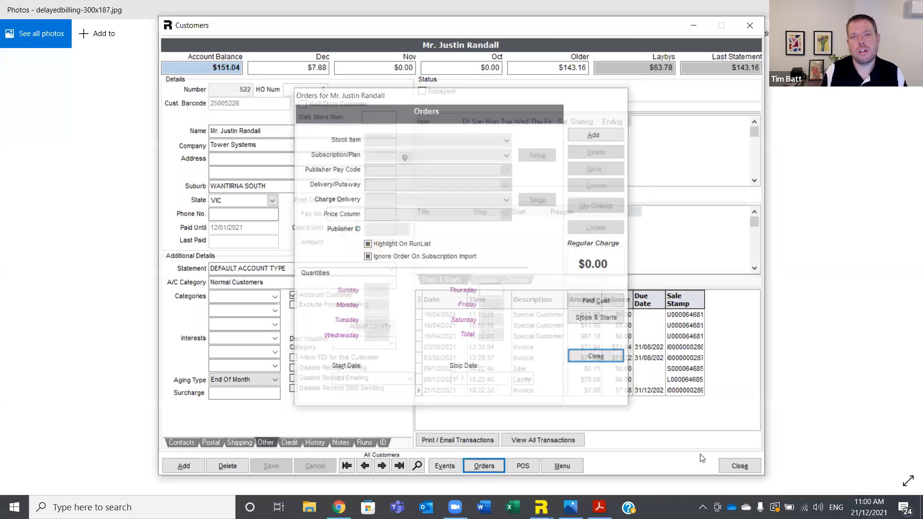
# Close the customer record and cancel the open invoice sale.
pyautogui.click(726, 463)
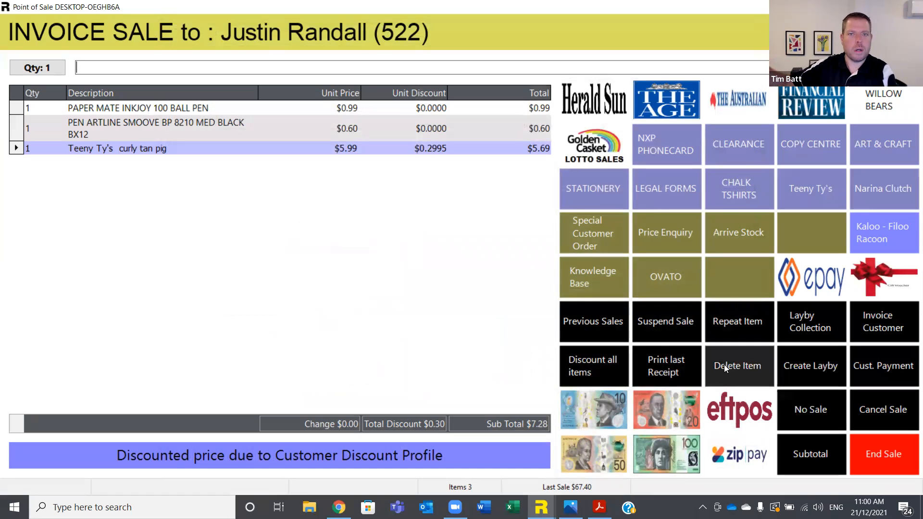
pyautogui.click(863, 413)
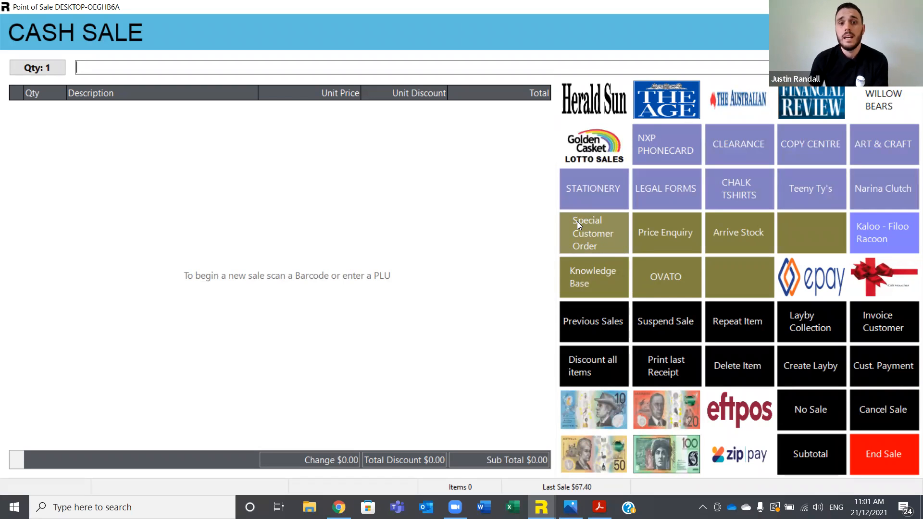
# Start a special customer order for the preselected customer and add the Teeny Ty's curly tan pig.
pyautogui.click(598, 229)
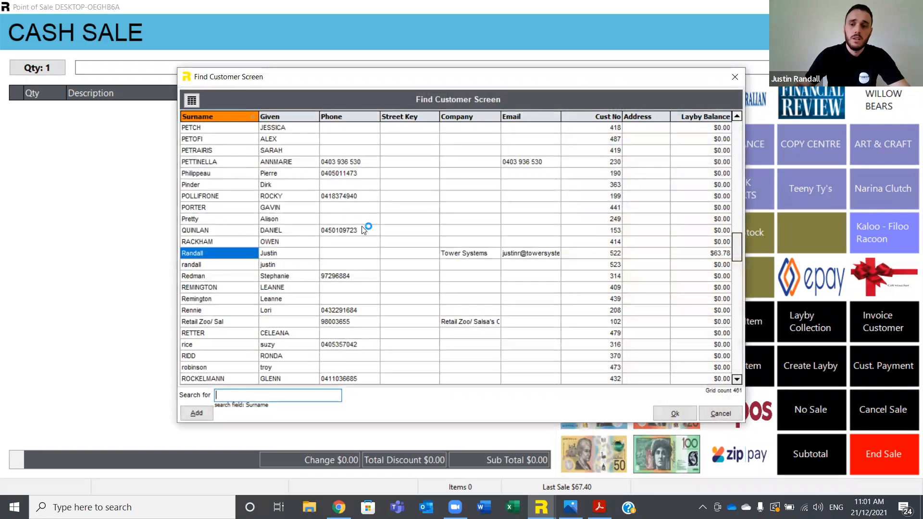
pyautogui.press('Return')
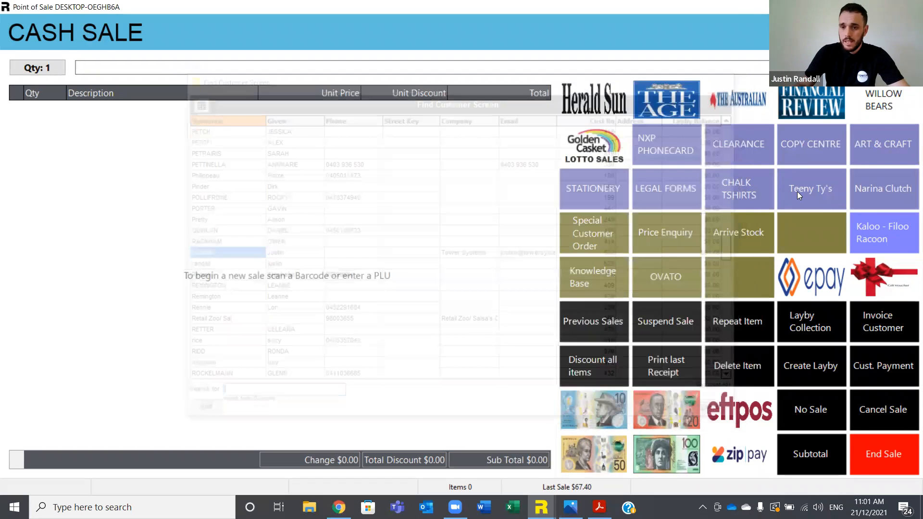
pyautogui.write('9421412486')
pyautogui.press('Return')
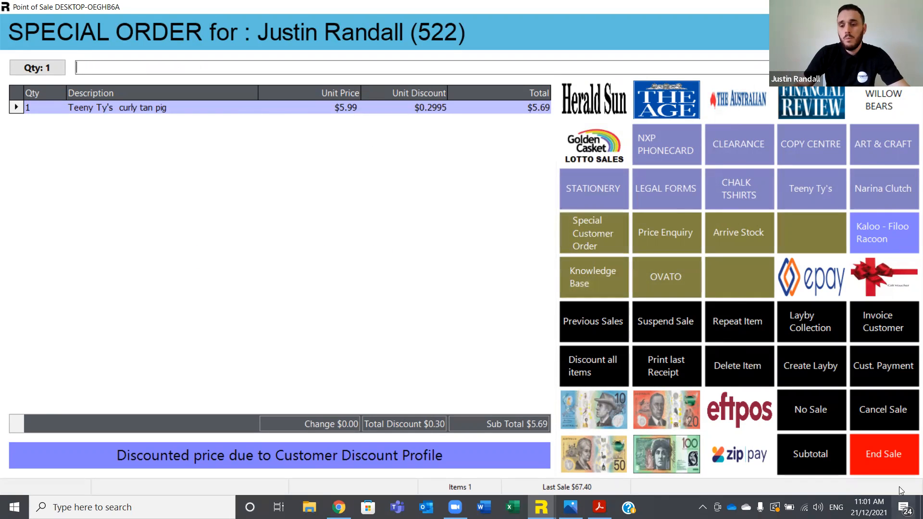
# End the special order sale with the staff member's initials to reach its deposit payment details.
pyautogui.click(895, 463)
pyautogui.write('#')
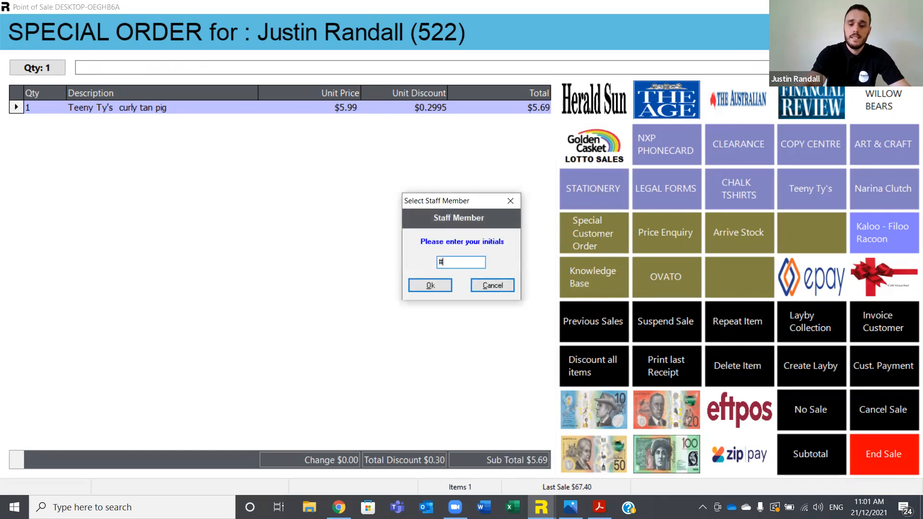
pyautogui.write('#')
pyautogui.press('Return')
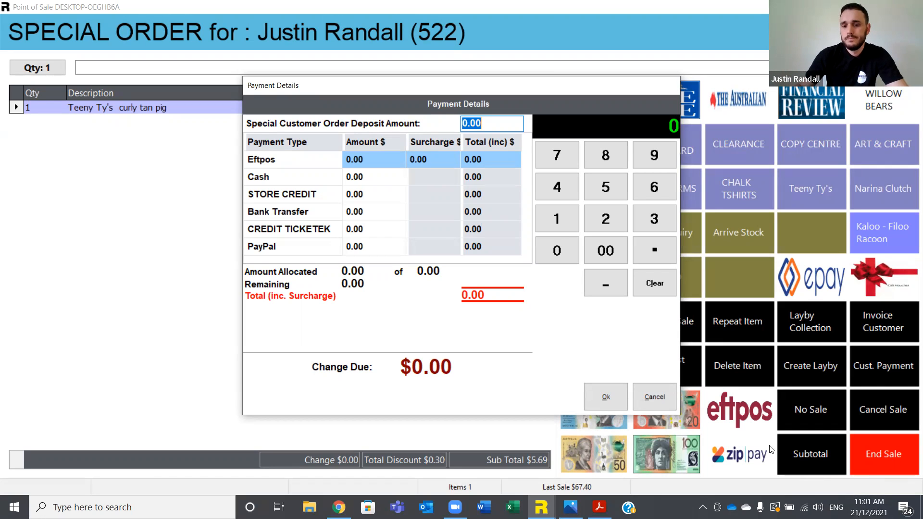
# Cancel the deposit payment and the special order sale.
pyautogui.click(655, 396)
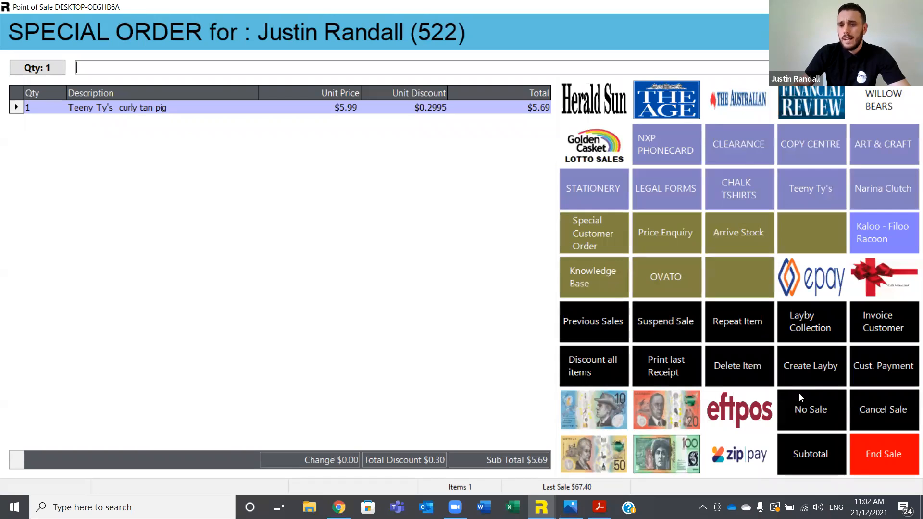
pyautogui.click(869, 412)
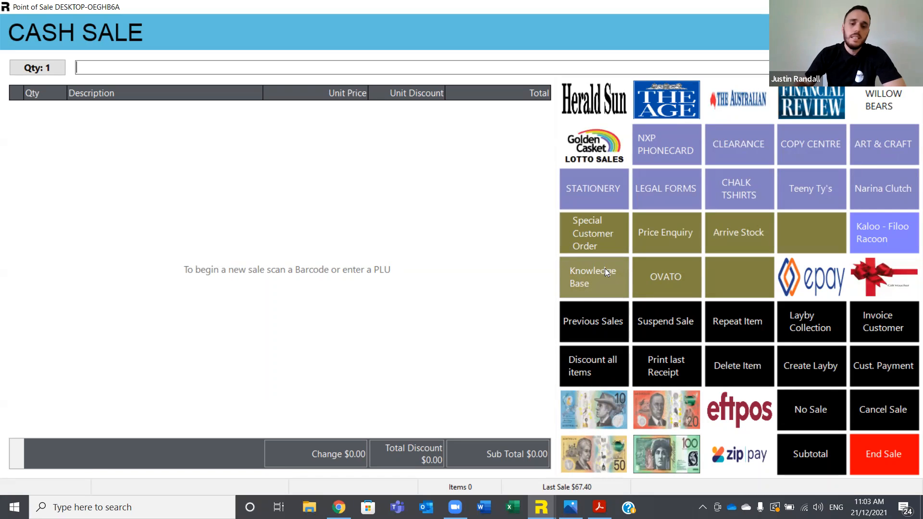
# Switch to Chrome and read the Tabcorp / Tatts Terminal Connect article down to its Setup section.
pyautogui.click(339, 508)
pyautogui.click(234, 4)
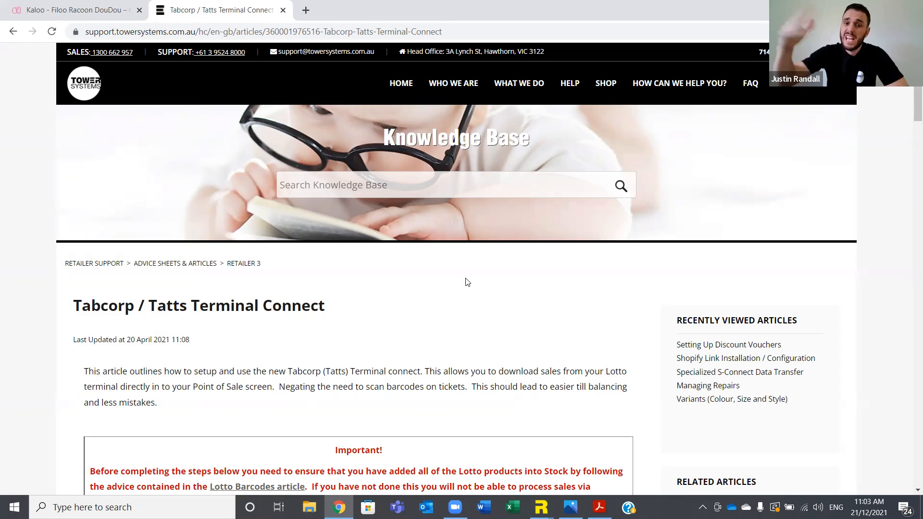
pyautogui.scroll(-3, 442, 284)
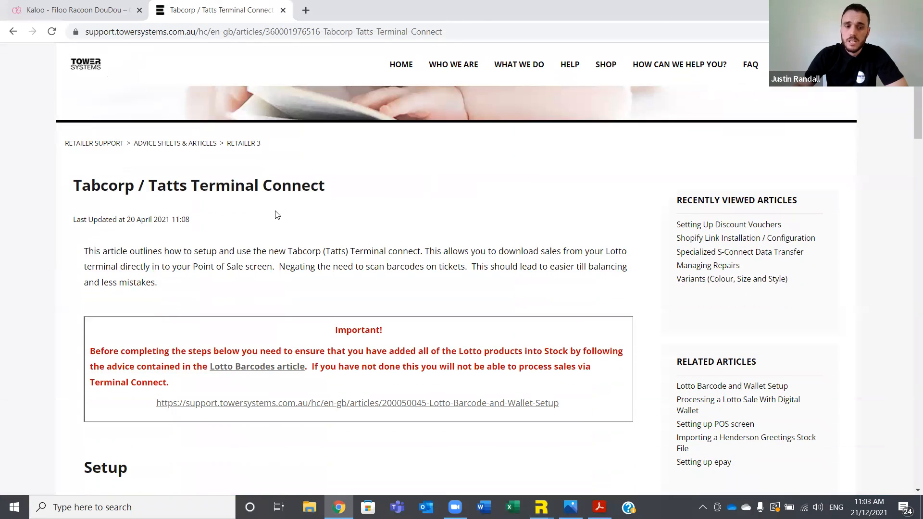
pyautogui.scroll(-1, 256, 216)
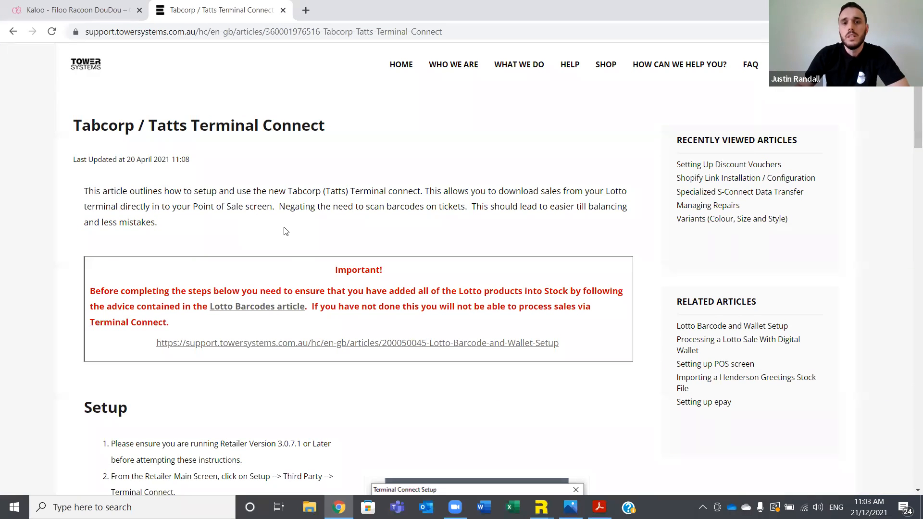
pyautogui.scroll(-1, 318, 234)
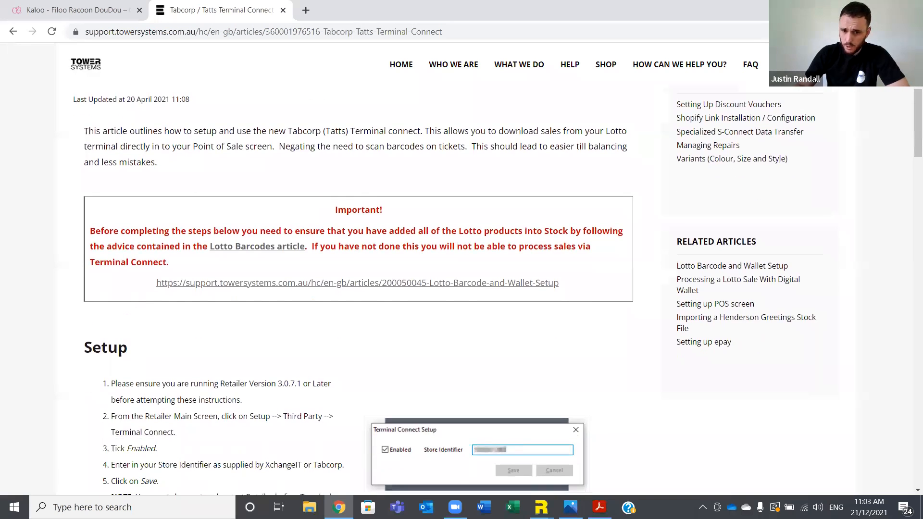
# Return to the Retailer point of sale, dismissing the Teams chat notifications and quitting Teams.
pyautogui.hotkey('alt', 'Tab')
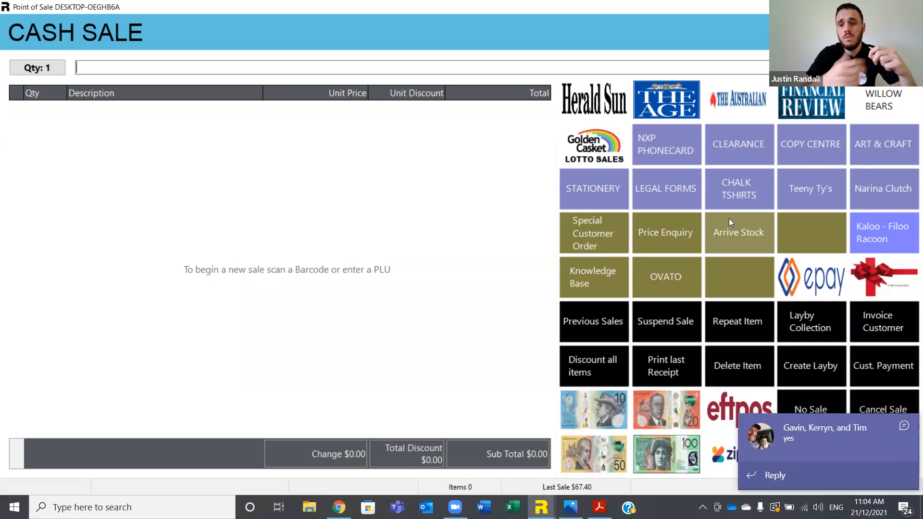
pyautogui.click(906, 426)
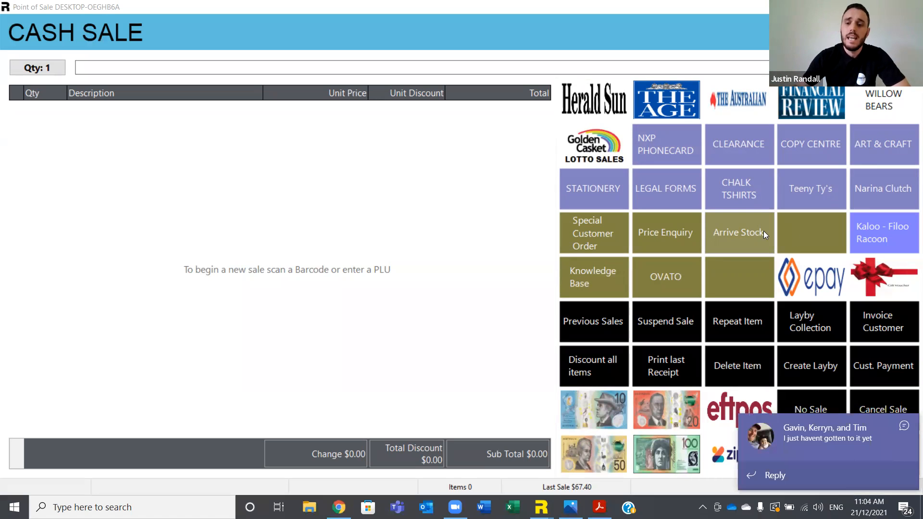
pyautogui.click(904, 432)
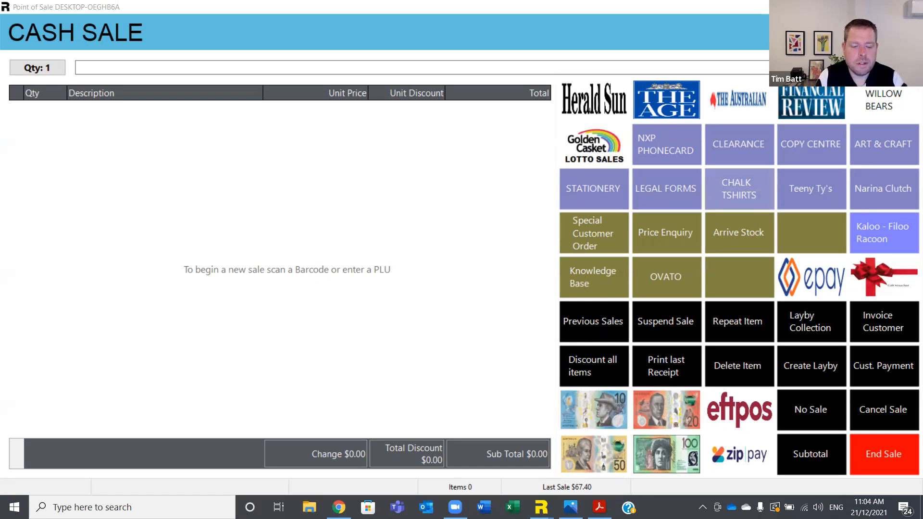
pyautogui.rightClick(397, 507)
pyautogui.click(366, 435)
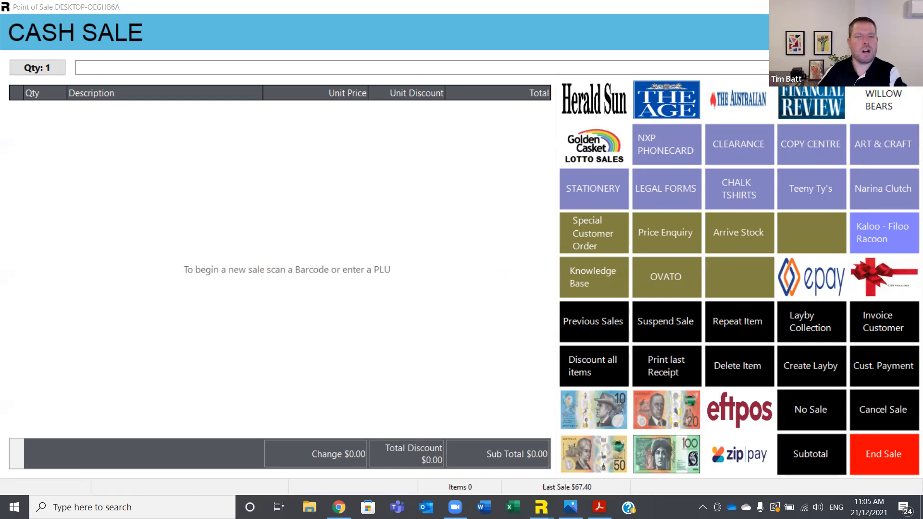
# Close the point of sale and open the Order By Sales options from the Retailer main screen.
pyautogui.click(913, 7)
pyautogui.click(496, 271)
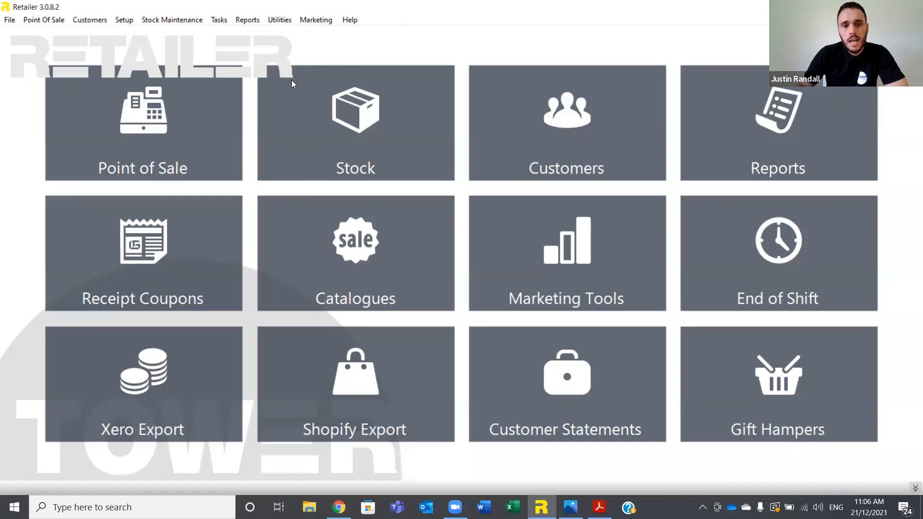
pyautogui.click(172, 20)
pyautogui.moveTo(183, 193)
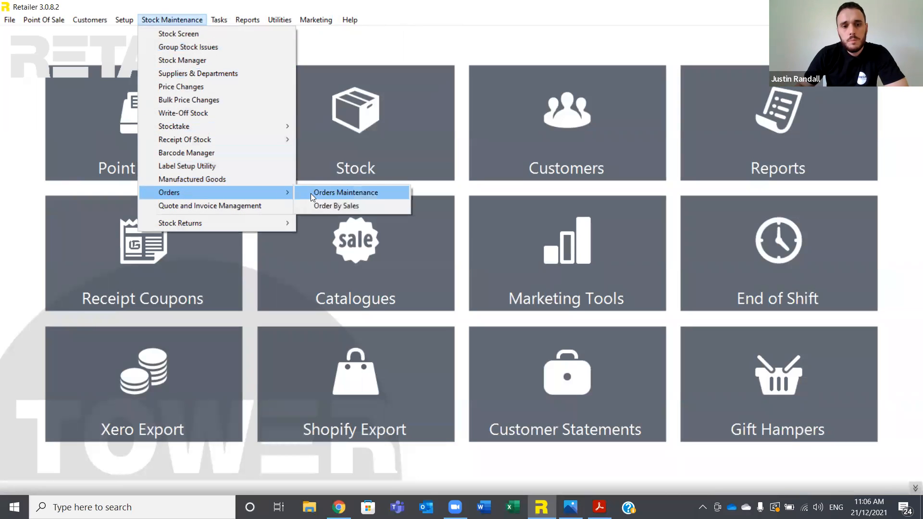
pyautogui.click(326, 208)
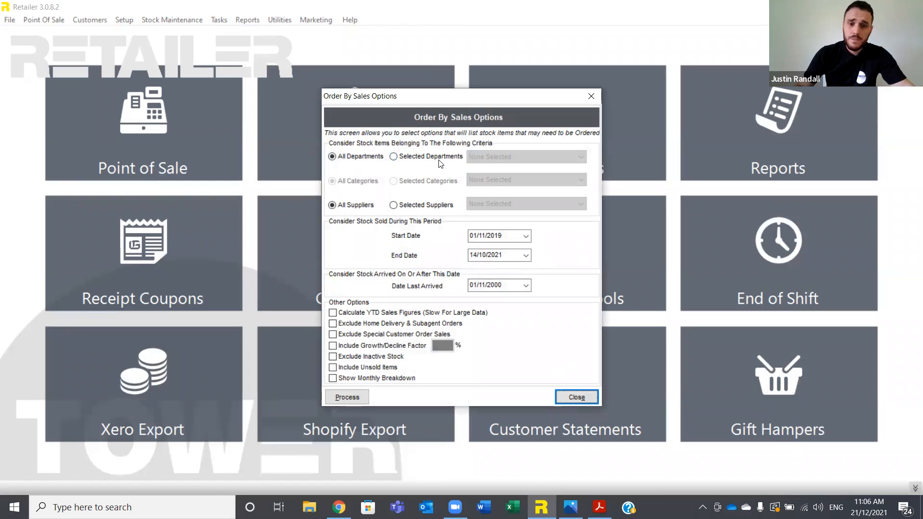
# Restrict the Order By Sales criteria to the supplier GROUP NEWSAGENCY SUPPLIES.
pyautogui.click(429, 205)
pyautogui.click(487, 207)
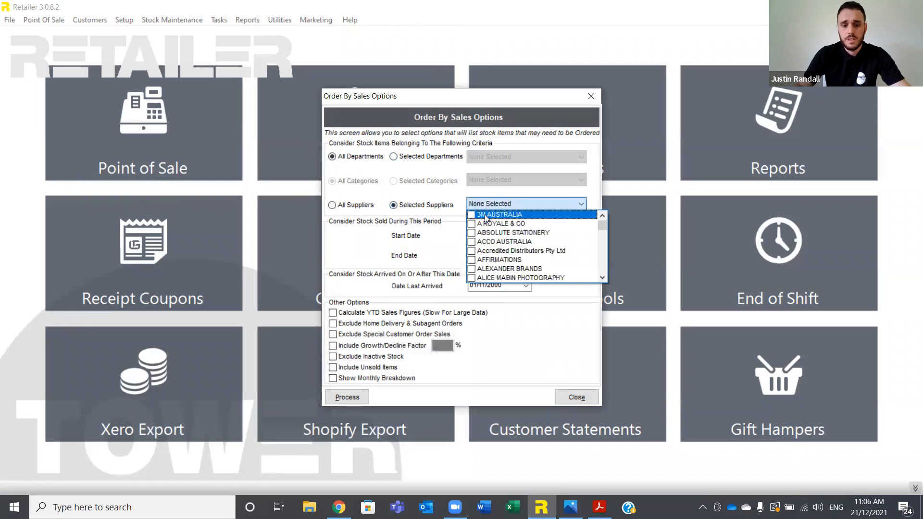
pyautogui.write('gr')
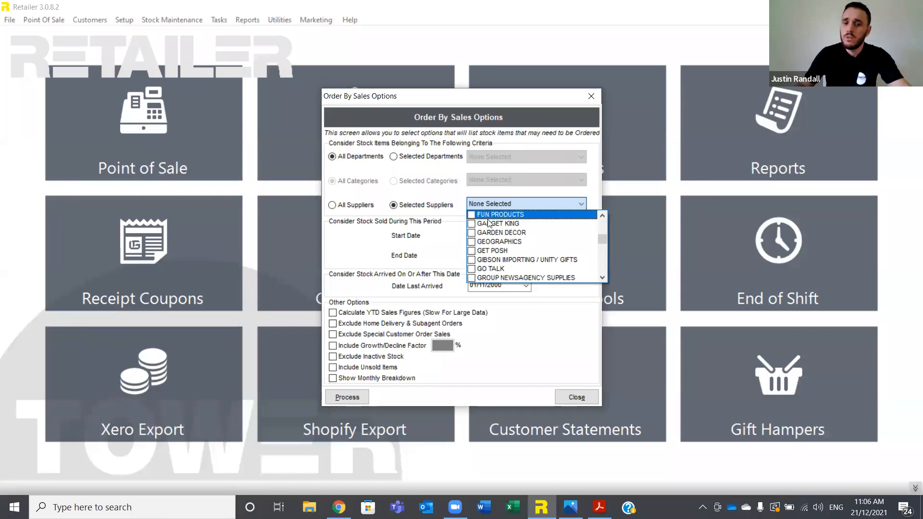
pyautogui.click(510, 278)
pyautogui.click(516, 335)
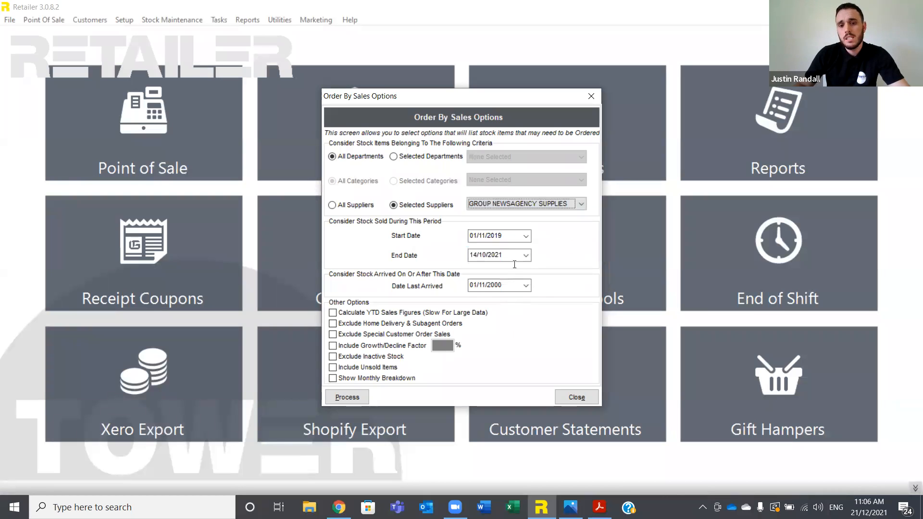
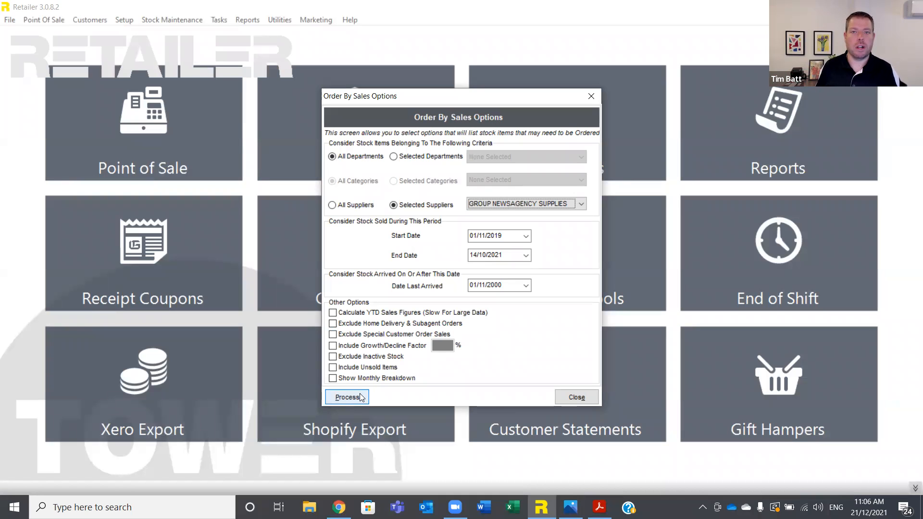
# Generate the Order By Sales list and add the Qty On Order (Pending) and Qty On Order (Sent) columns.
pyautogui.click(357, 403)
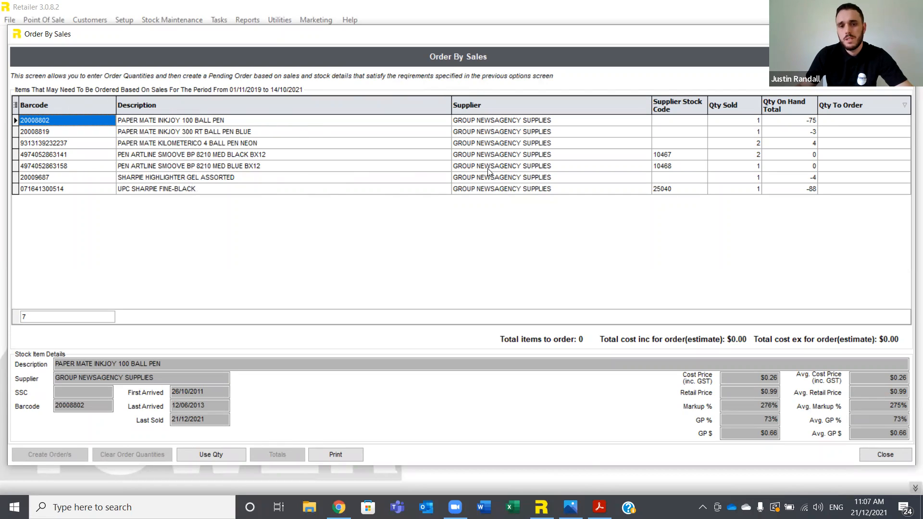
pyautogui.click(15, 105)
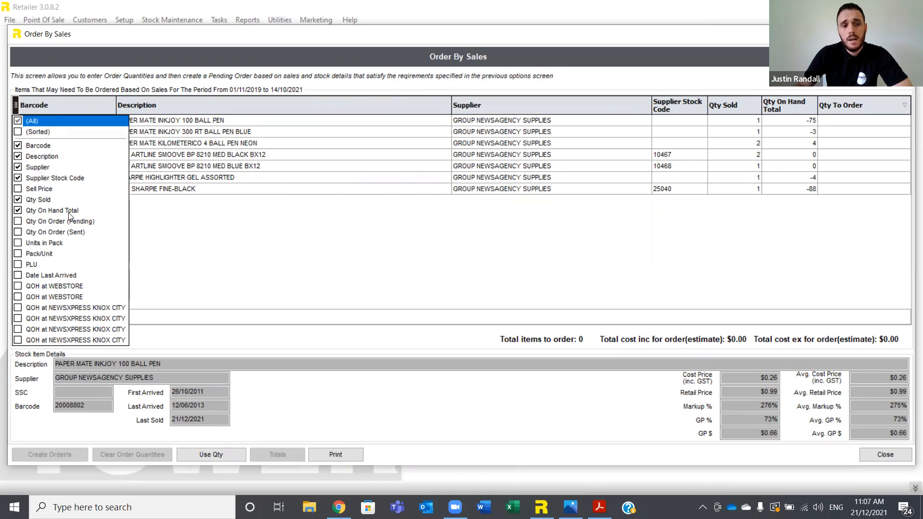
pyautogui.click(18, 222)
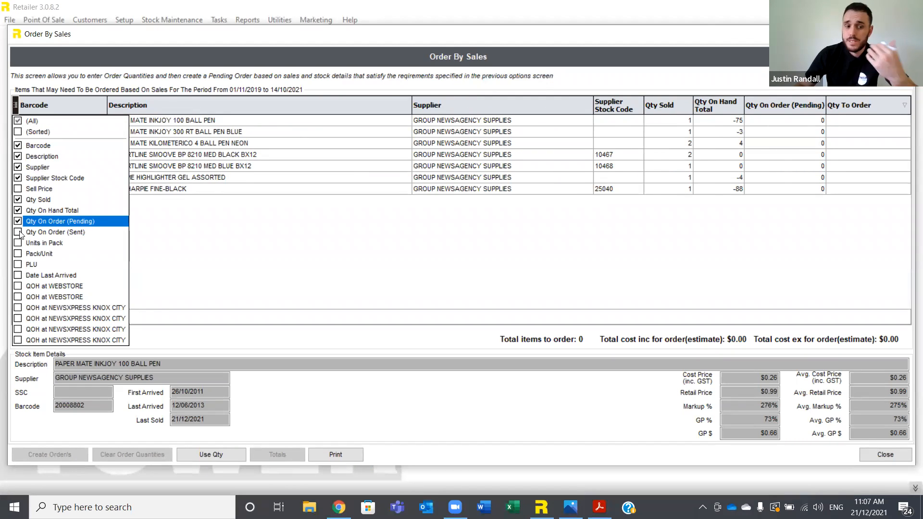
pyautogui.click(18, 232)
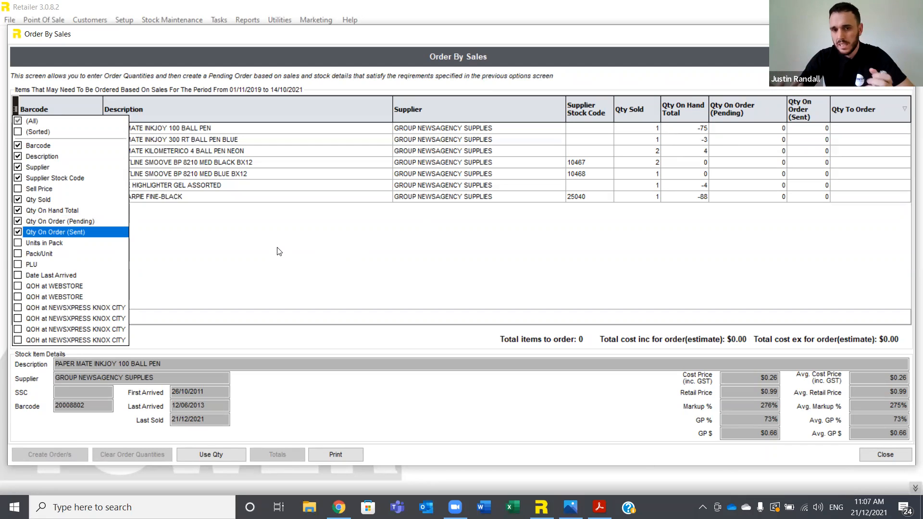
# Hide the Qty On Order (Sent) and Qty On Order (Pending) columns again and close the column list.
pyautogui.click(18, 232)
pyautogui.click(18, 221)
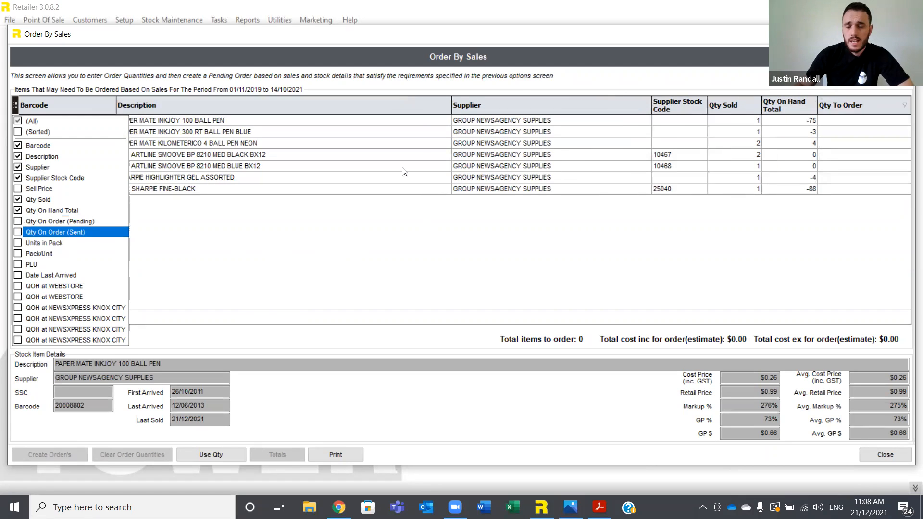
pyautogui.click(482, 230)
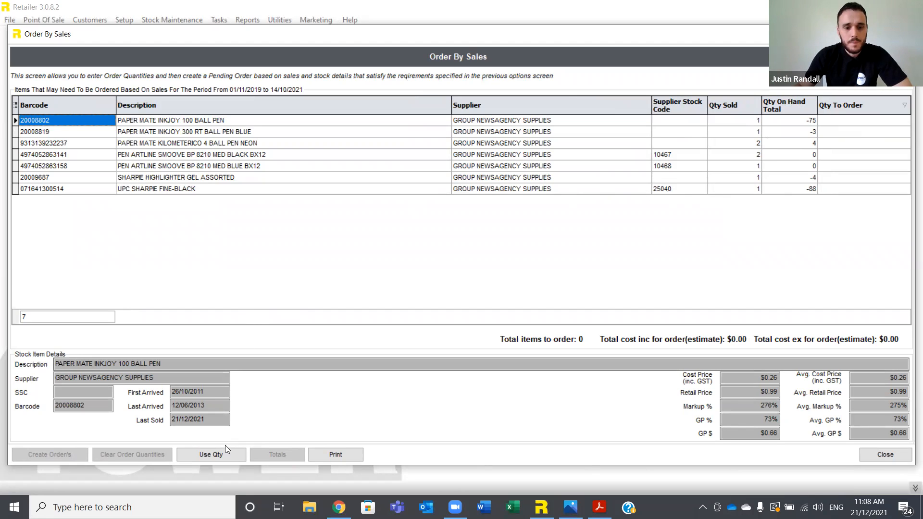
# Fill the order quantities with Quantity Sold, and exit the list without creating a pending order.
pyautogui.click(209, 455)
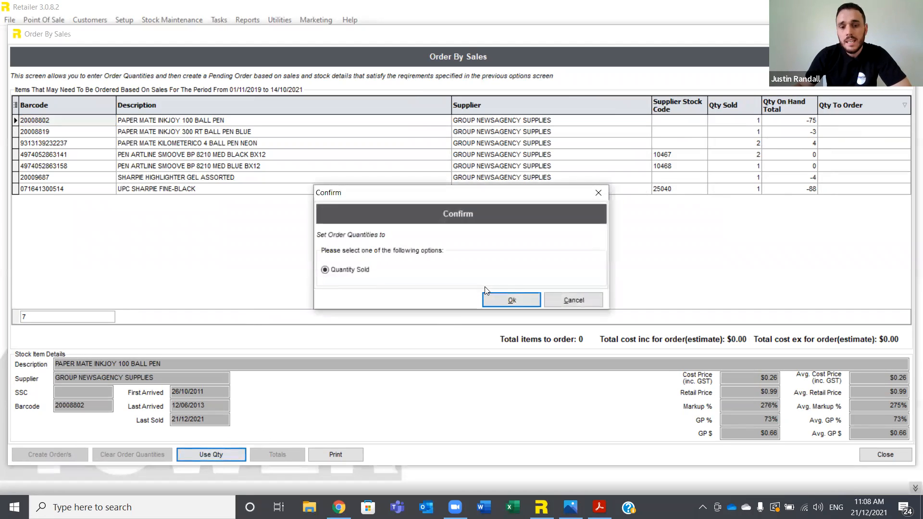
pyautogui.click(500, 299)
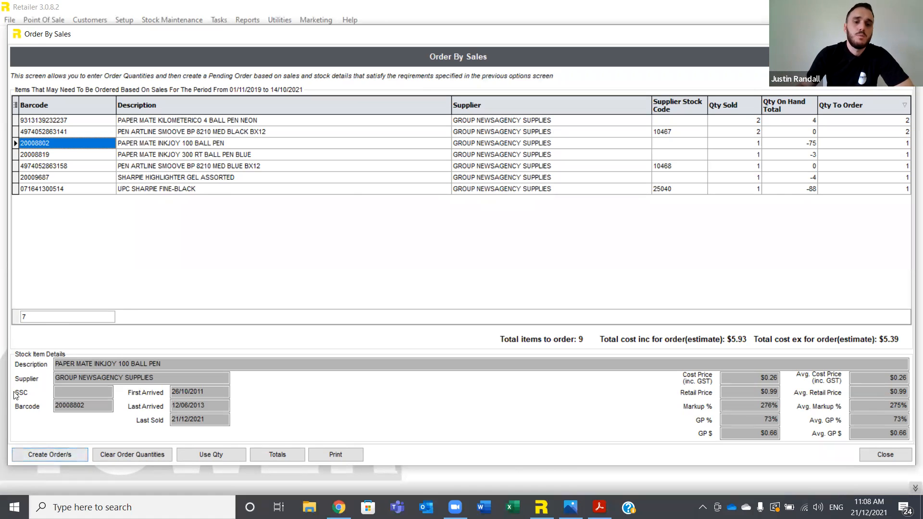
pyautogui.click(874, 458)
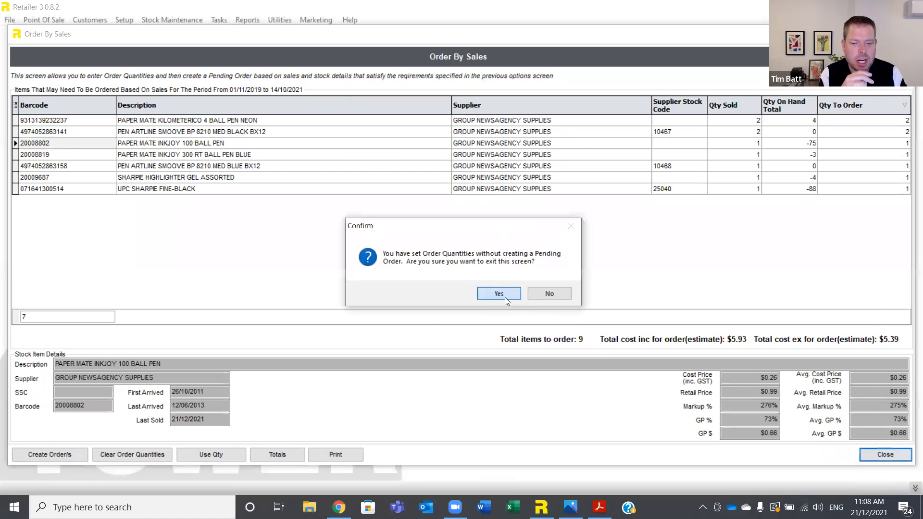
pyautogui.click(505, 297)
# Generate the list with Show Monthly Breakdown enabled, examine the columns it offers, and return to the options.
pyautogui.click(347, 398)
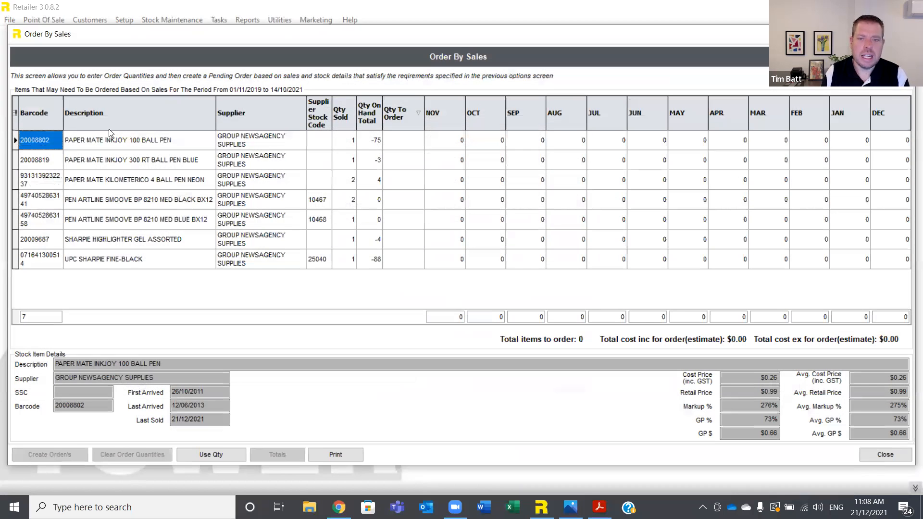
pyautogui.click(17, 113)
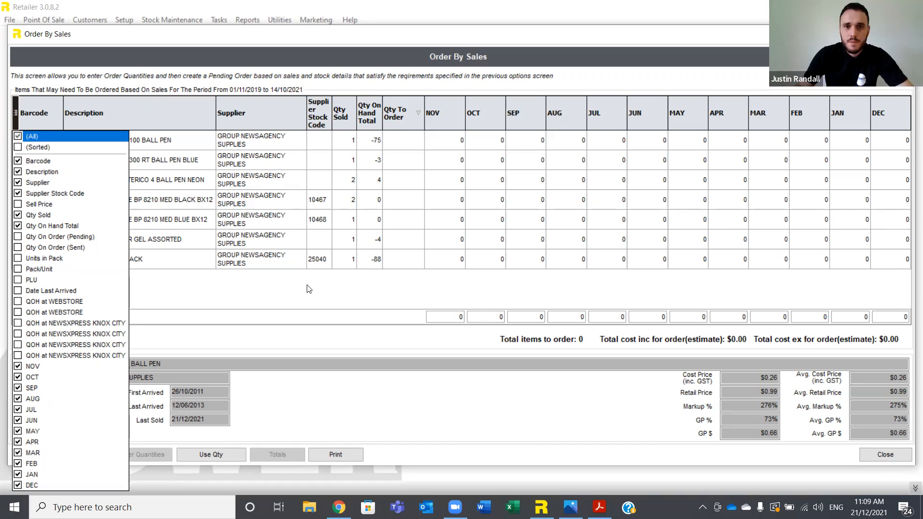
pyautogui.click(207, 292)
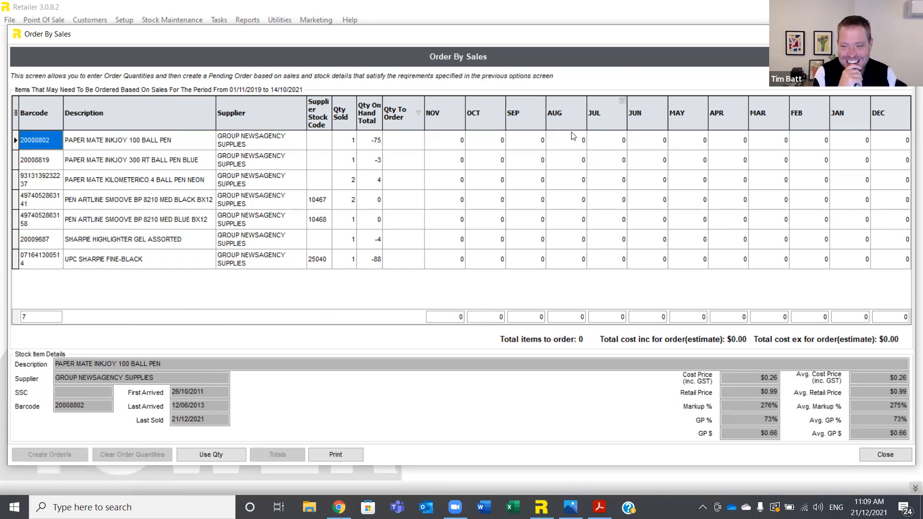
pyautogui.click(882, 461)
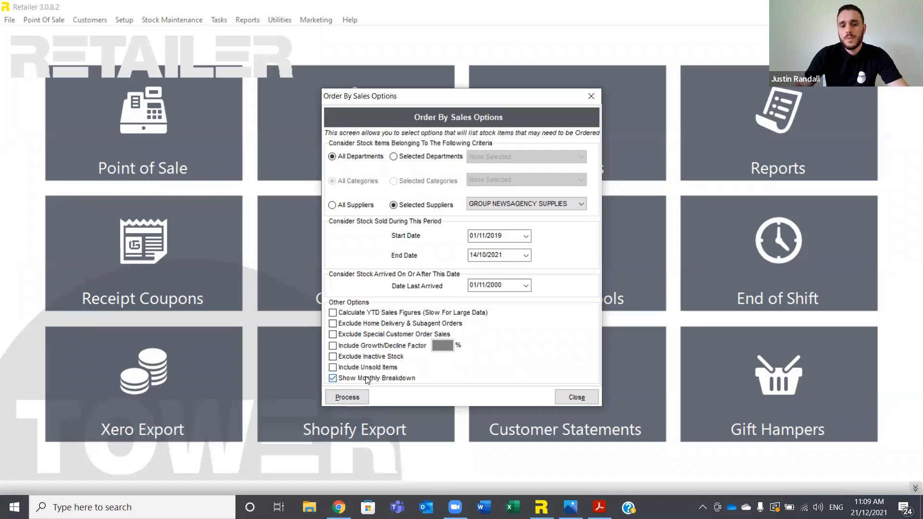
# Generate the monthly breakdown again, keep only NOV, OCT and SEP of the month columns, and close Order By Sales.
pyautogui.click(347, 397)
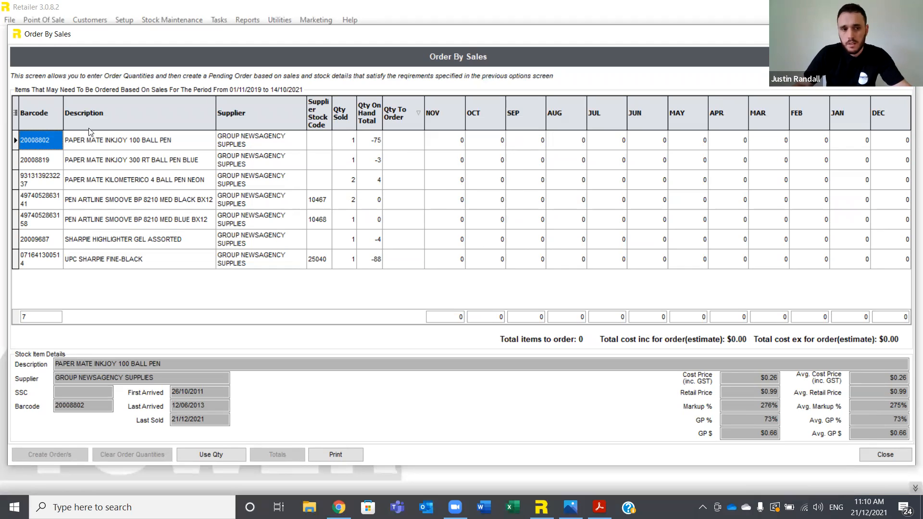
pyautogui.click(16, 113)
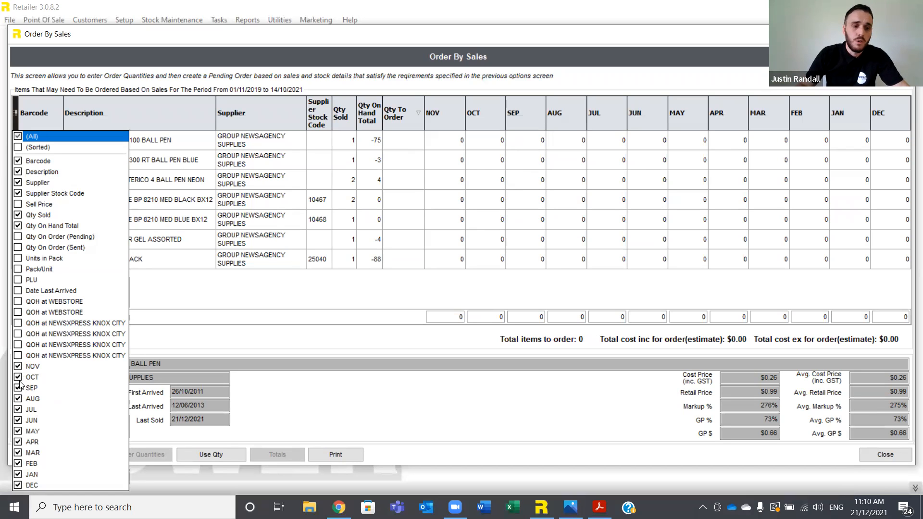
pyautogui.click(18, 398)
pyautogui.click(18, 410)
pyautogui.click(18, 420)
pyautogui.click(18, 431)
pyautogui.click(18, 442)
pyautogui.click(18, 453)
pyautogui.click(18, 464)
pyautogui.click(18, 475)
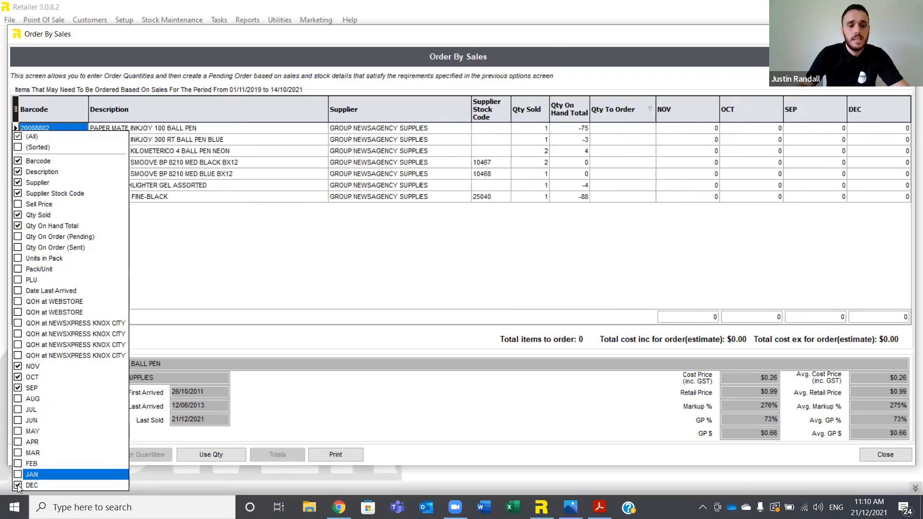
pyautogui.click(18, 486)
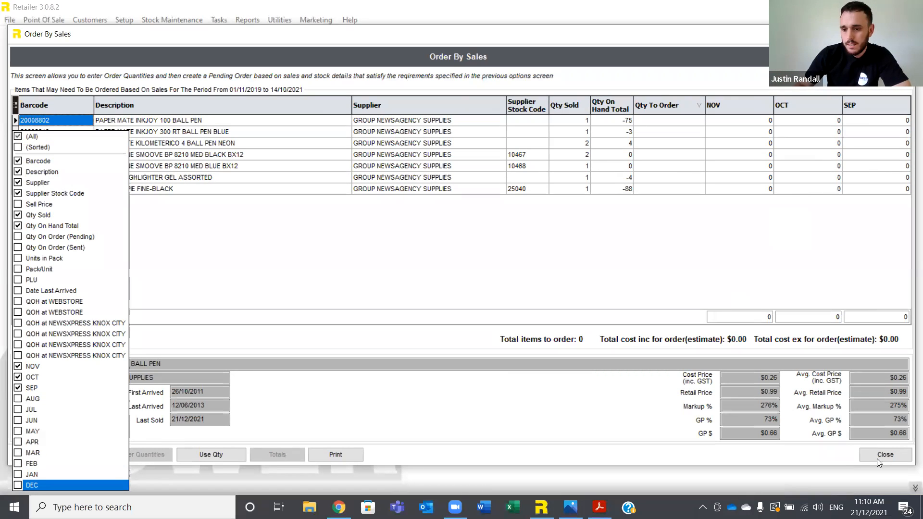
pyautogui.click(422, 225)
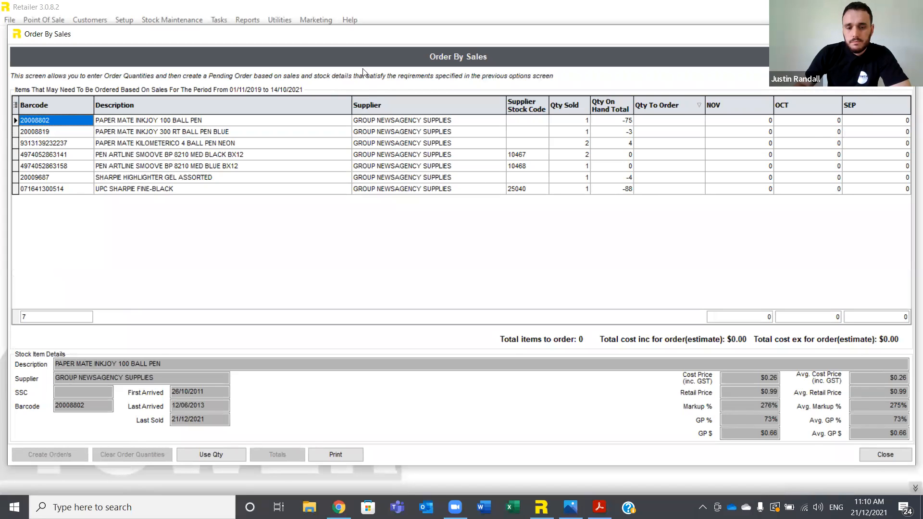
pyautogui.press('Escape')
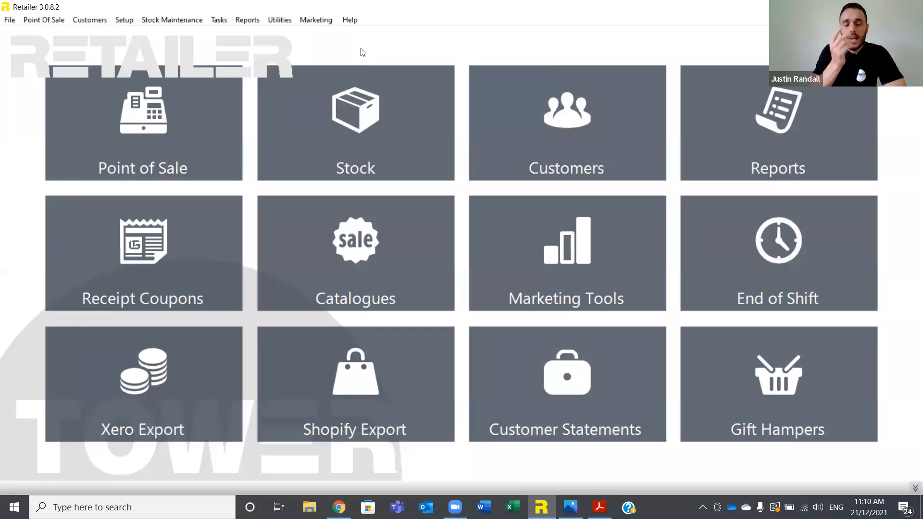
# Open the Stock Manager and search the stock descriptions for BEANIE BOO.
pyautogui.click(189, 21)
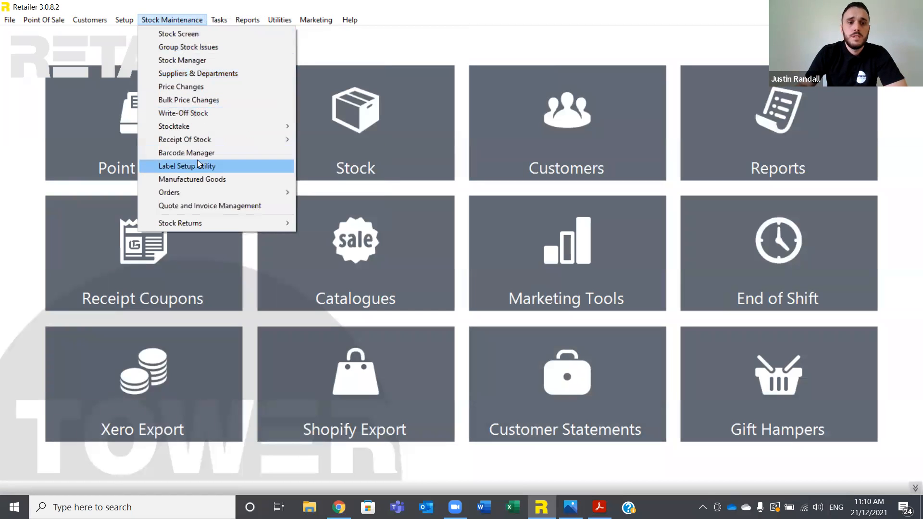
pyautogui.click(189, 61)
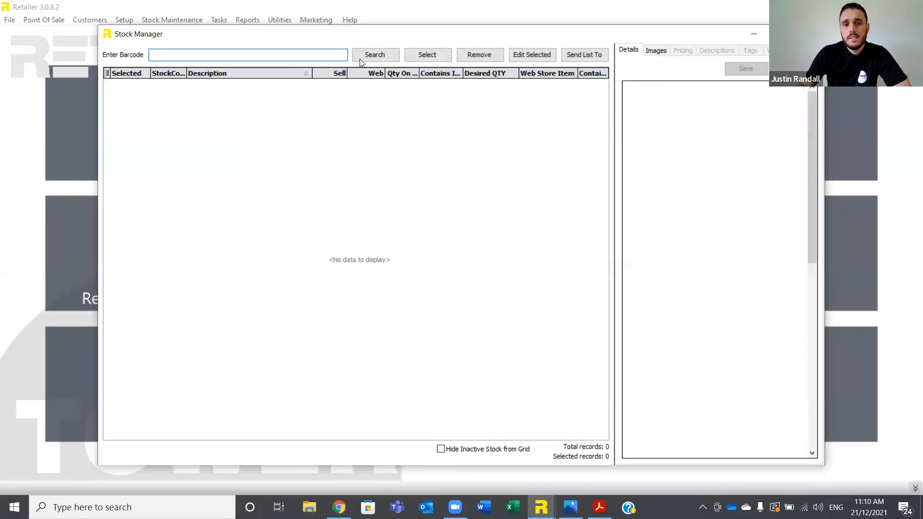
pyautogui.click(380, 56)
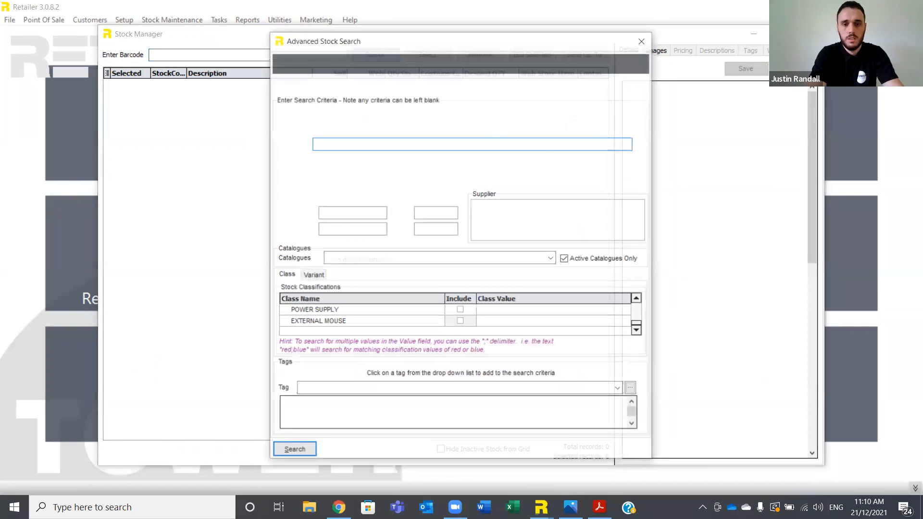
pyautogui.write('BEANIE BOO')
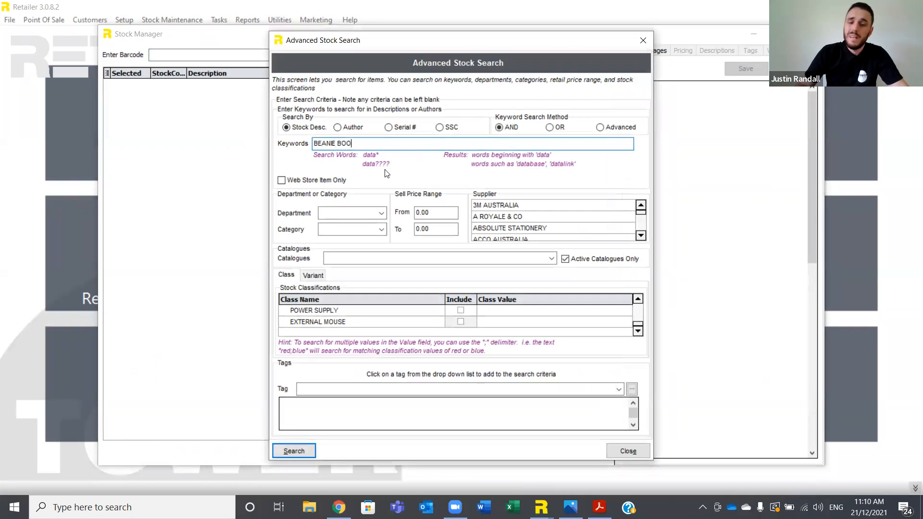
pyautogui.press('Return')
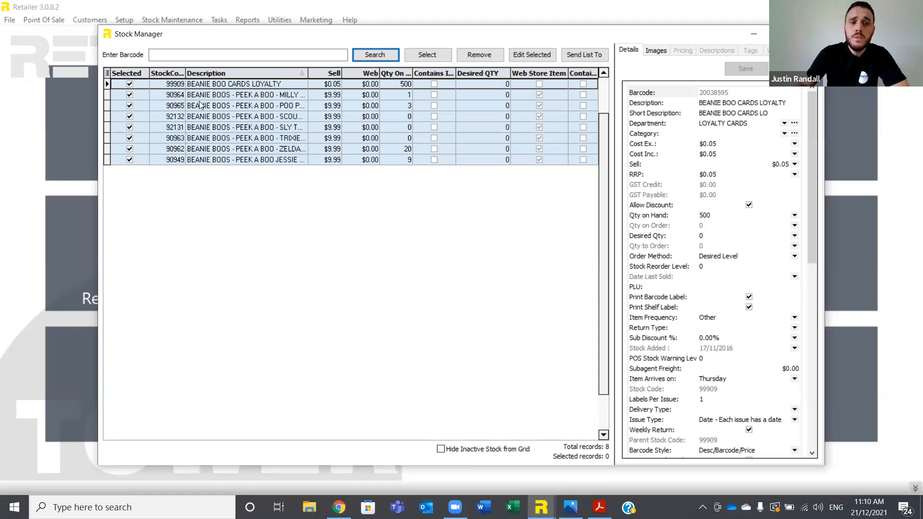
# Deselect stock codes 90964, 90965, 92132, 92131 and 90963, and start bulk editing the items still selected.
pyautogui.click(130, 105)
pyautogui.click(130, 116)
pyautogui.click(129, 127)
pyautogui.click(129, 138)
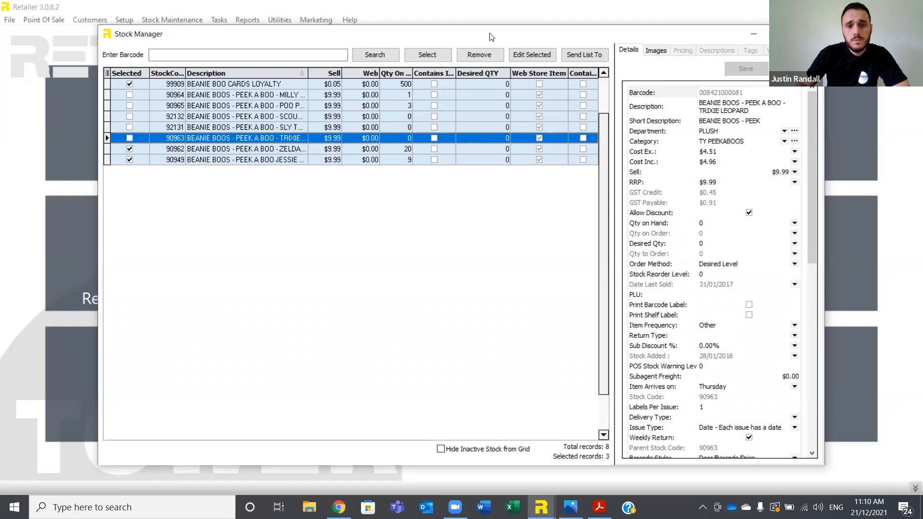
pyautogui.click(472, 56)
pyautogui.click(510, 51)
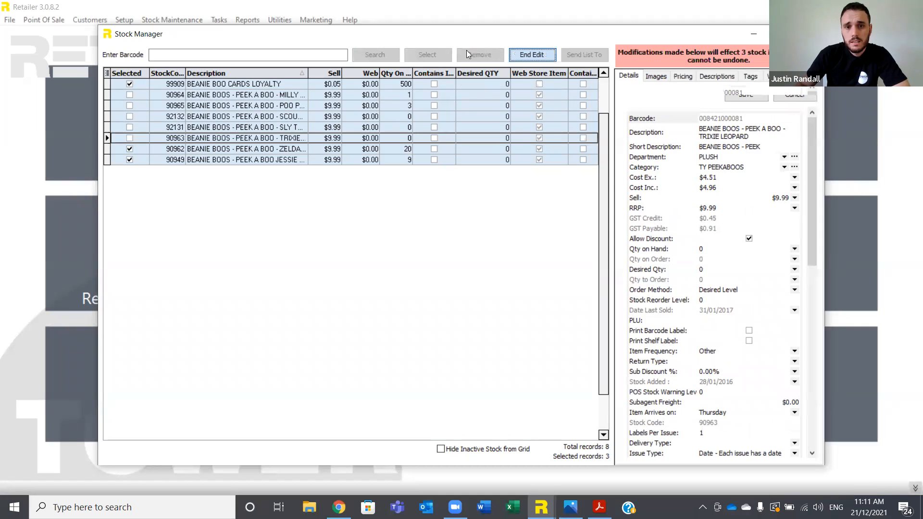
# Clear the whole selection and select only the stock items 90964, 92132, 90962 and 90949.
pyautogui.click(436, 53)
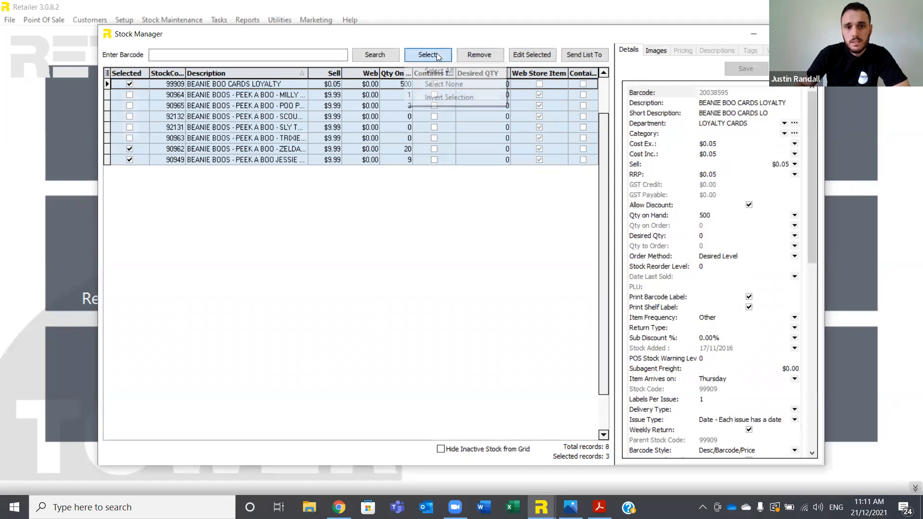
pyautogui.click(440, 83)
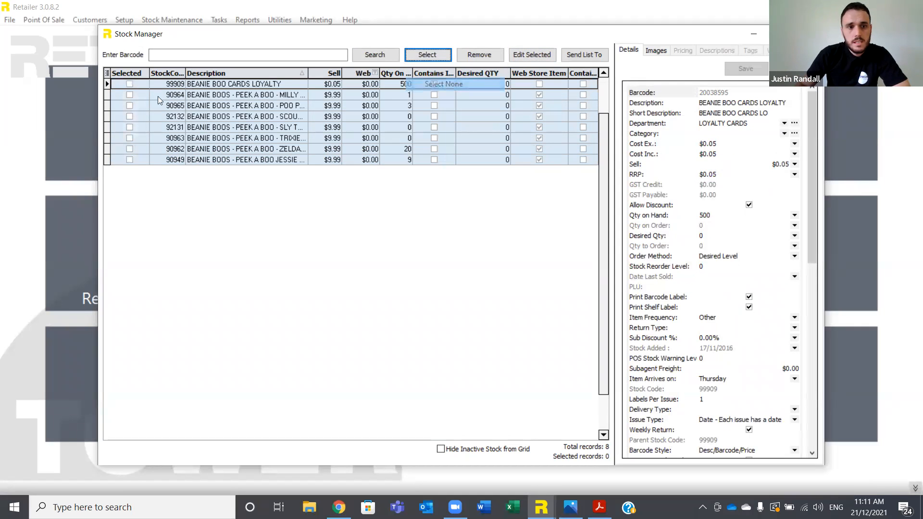
pyautogui.click(130, 95)
pyautogui.click(129, 116)
pyautogui.click(130, 149)
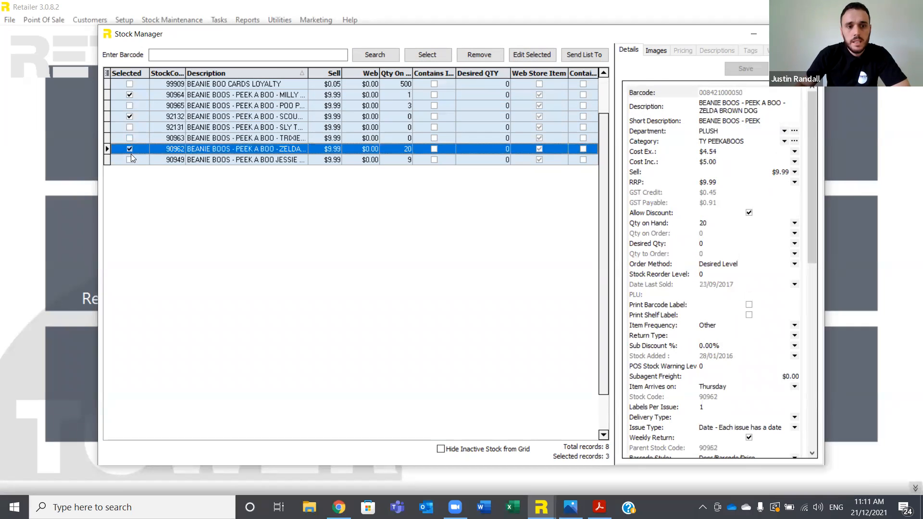
pyautogui.click(129, 160)
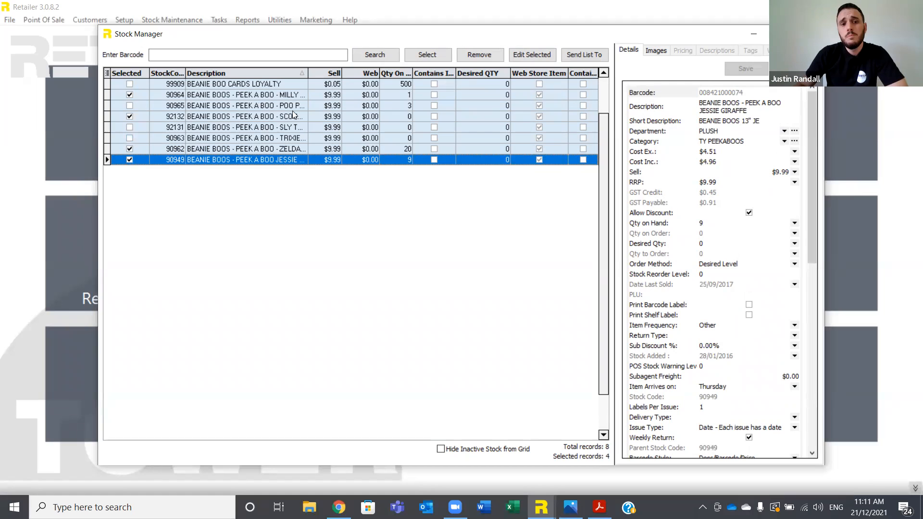
# Review where the selected stock list can be sent and which columns the stock grid can show.
pyautogui.click(585, 55)
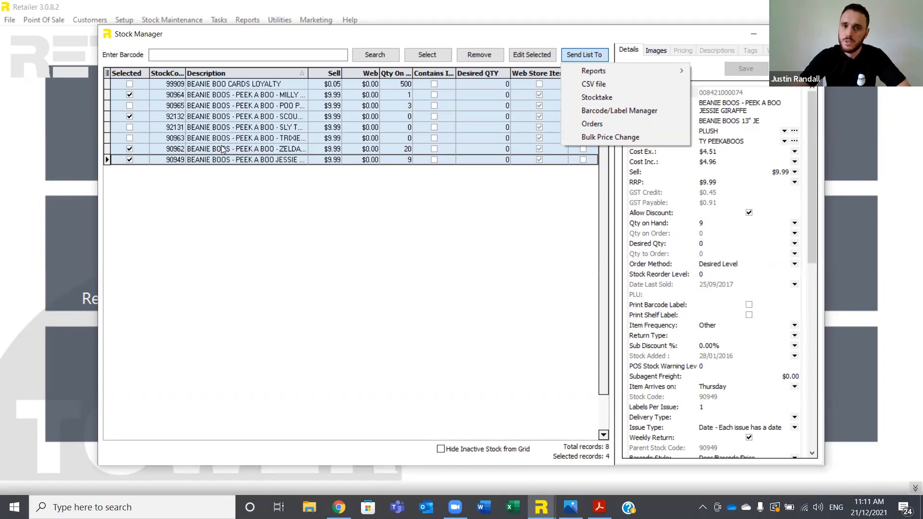
pyautogui.click(182, 253)
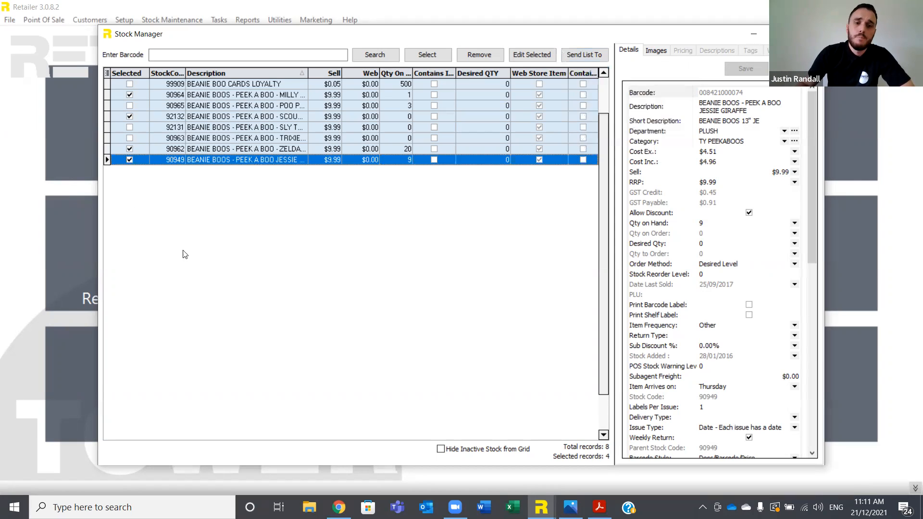
pyautogui.click(262, 127)
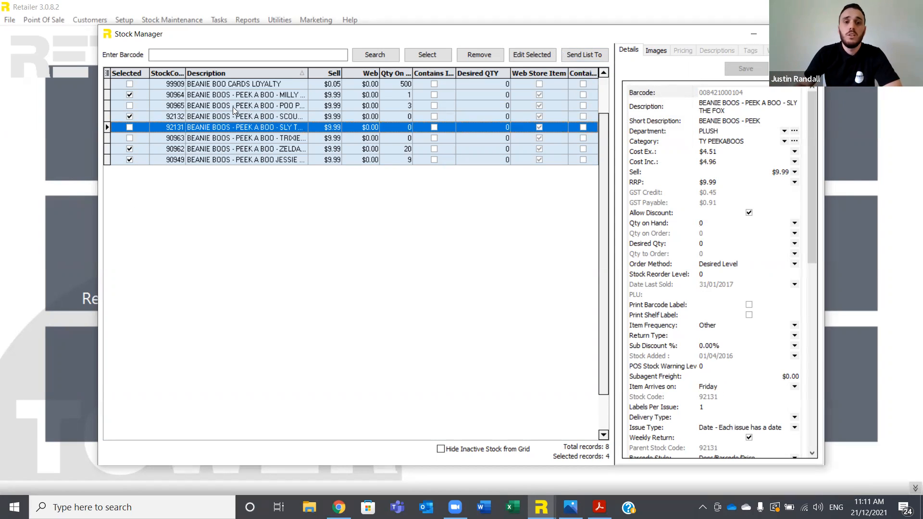
pyautogui.click(107, 73)
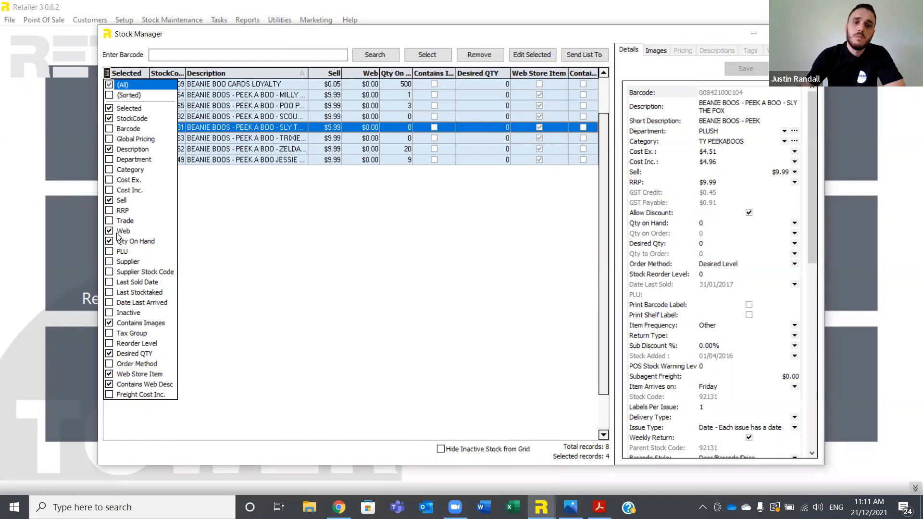
pyautogui.click(331, 250)
# Select all of the BEANIE BOO items in the Stock Manager list.
pyautogui.click(366, 110)
pyautogui.click(427, 55)
pyautogui.click(438, 70)
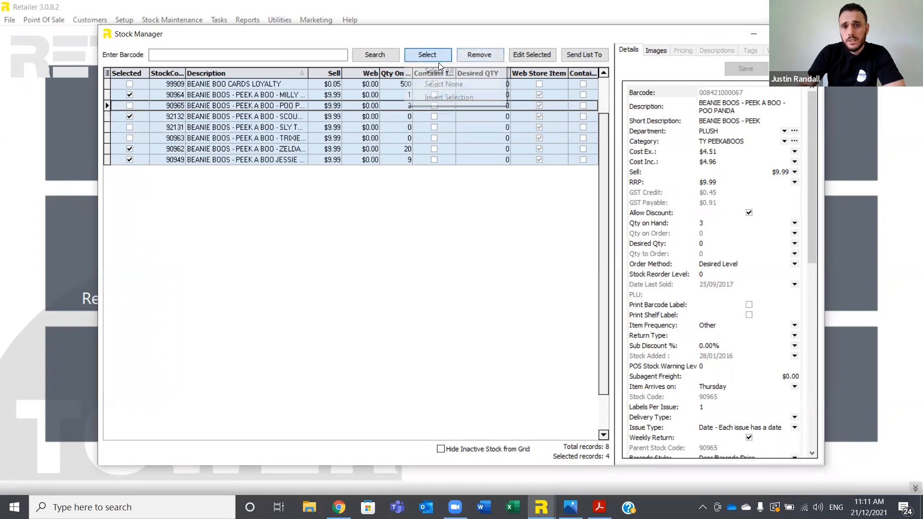
# Bulk edit the selected items' Web prices using update type Existing Price +/- %, a 0% increase and Sell as base price.
pyautogui.click(532, 55)
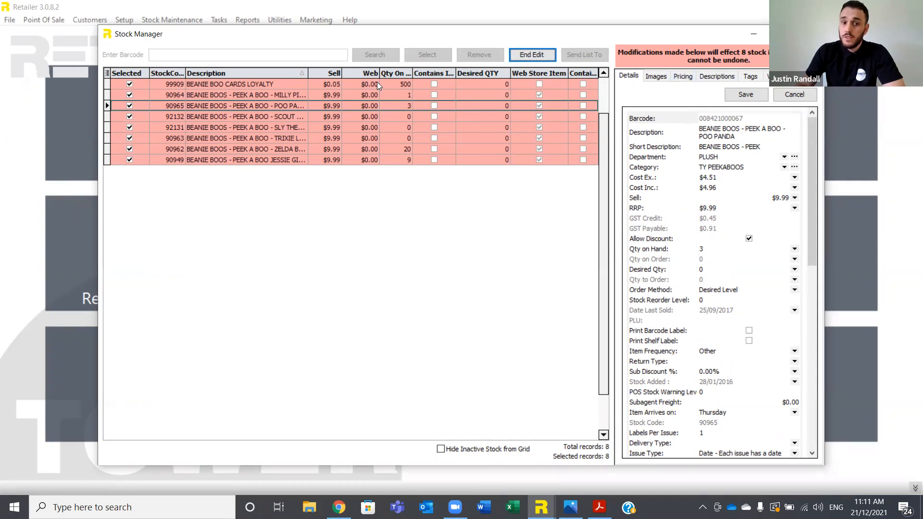
pyautogui.click(683, 77)
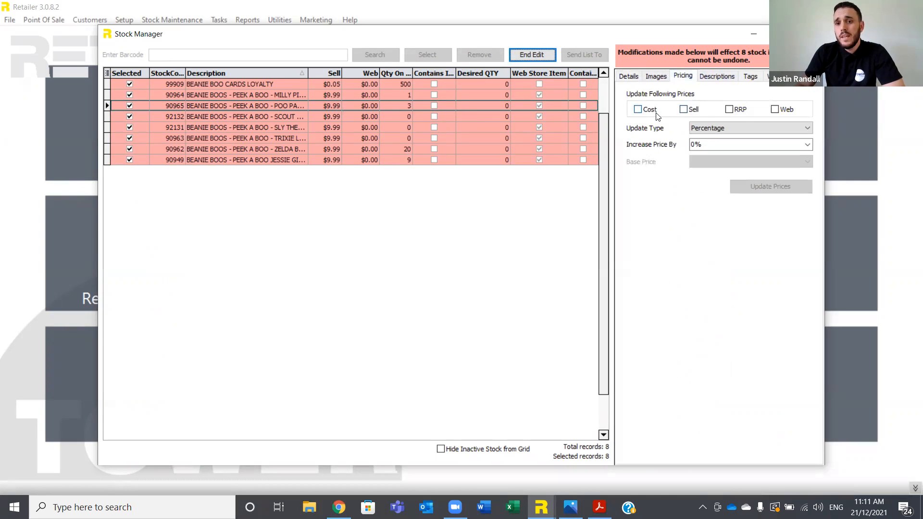
pyautogui.click(775, 110)
pyautogui.click(750, 126)
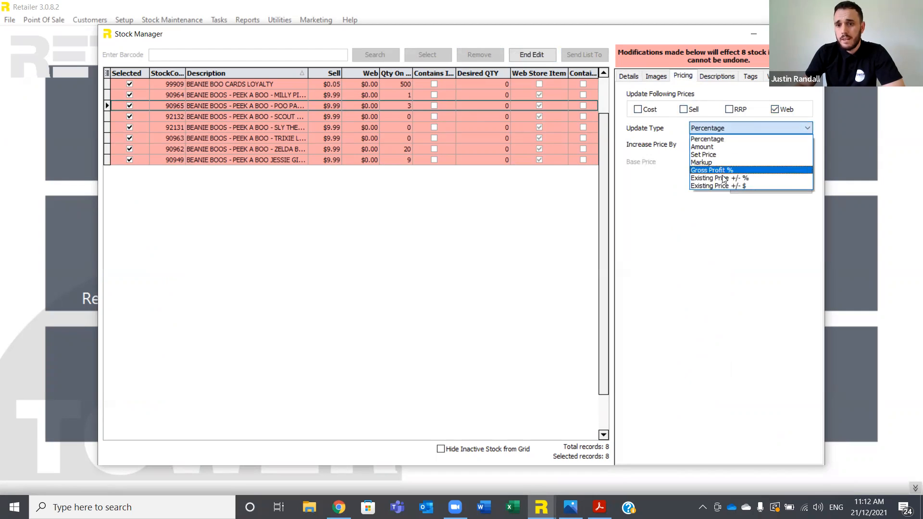
pyautogui.click(723, 178)
pyautogui.click(722, 162)
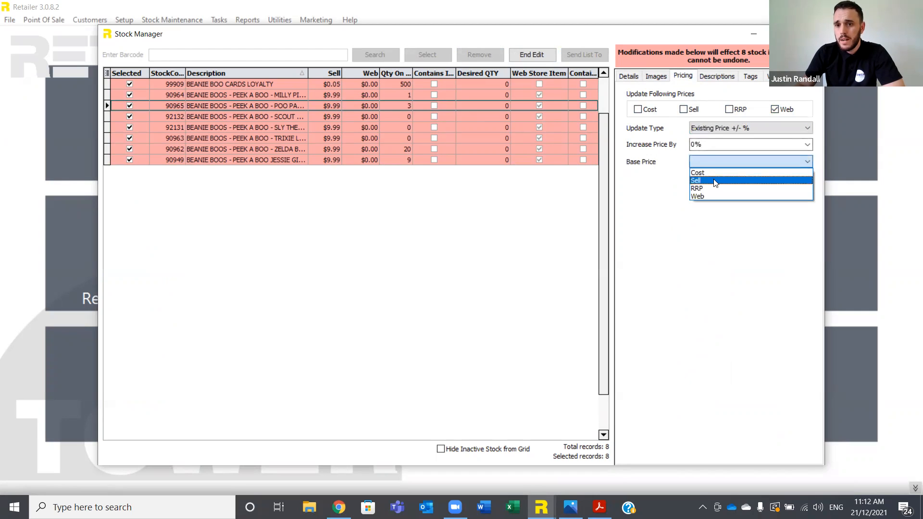
pyautogui.click(716, 180)
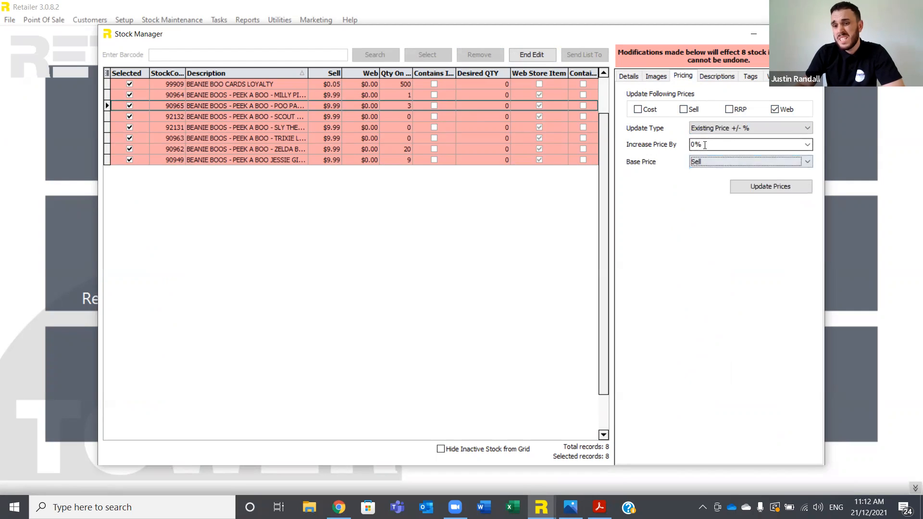
pyautogui.click(752, 191)
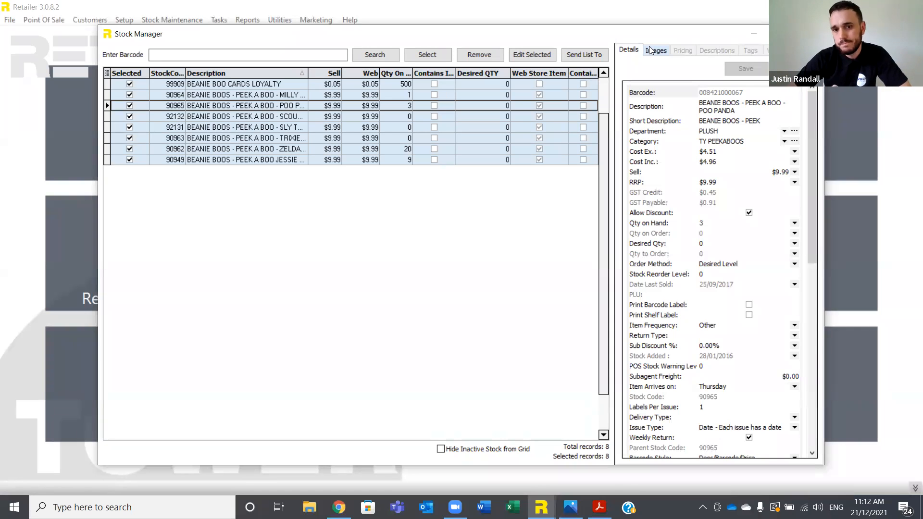
# Review the destinations the selected stock list can be sent to, and close Stock Manager.
pyautogui.click(274, 137)
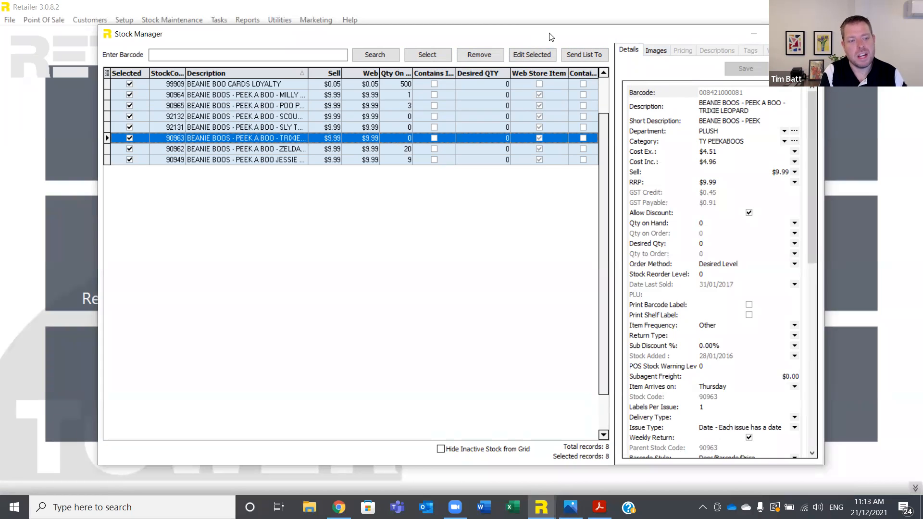
pyautogui.click(584, 54)
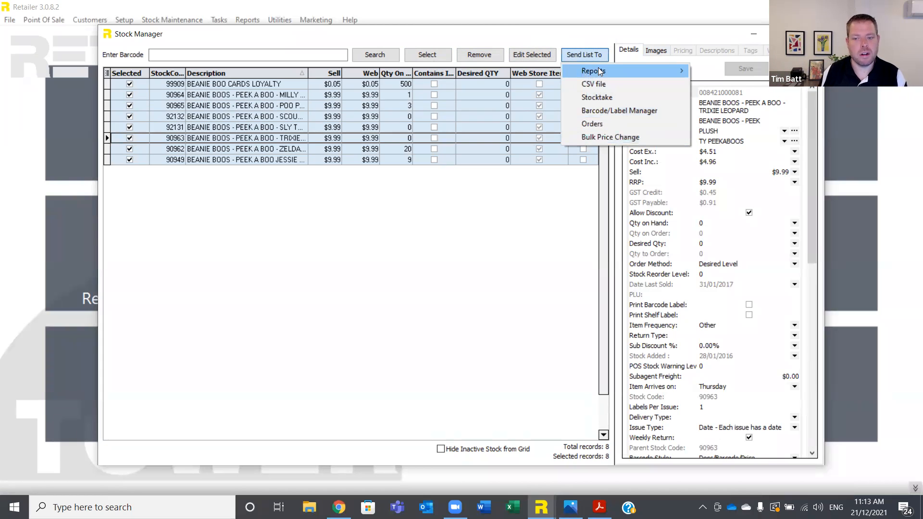
pyautogui.click(474, 120)
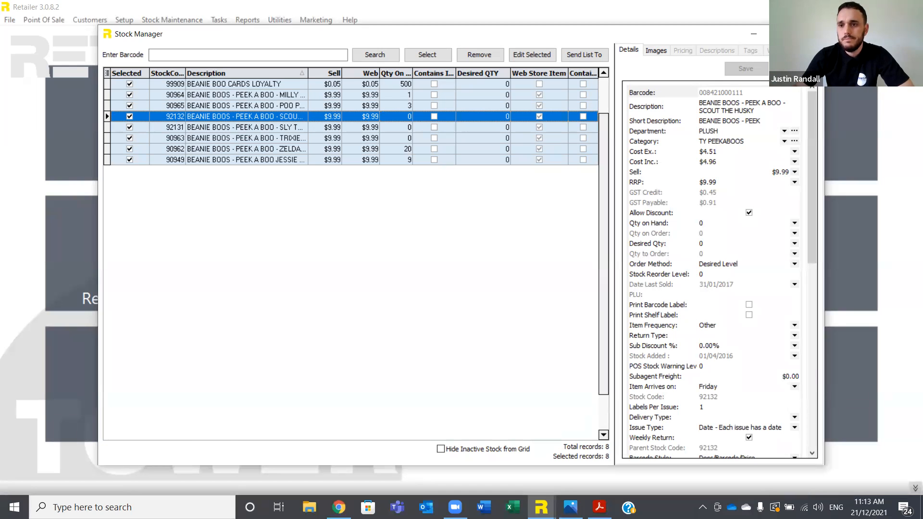
pyautogui.click(811, 34)
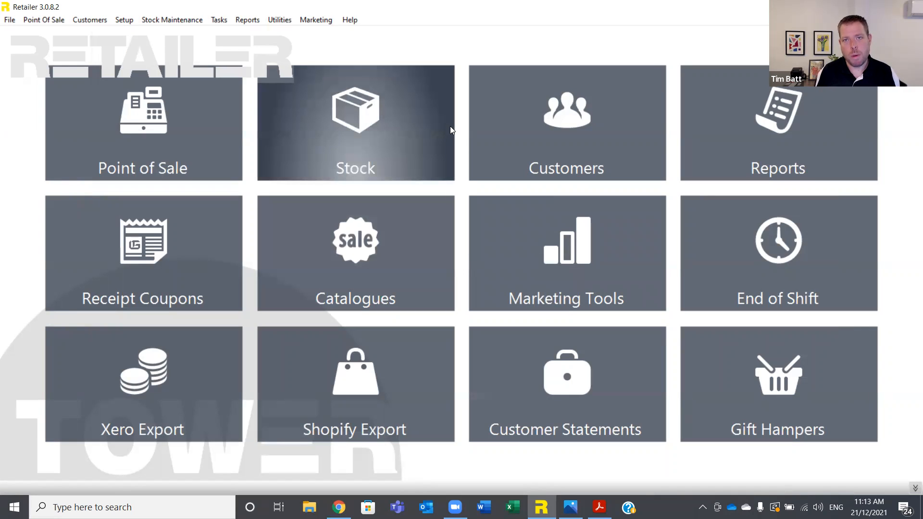
# View the Kaloo - Filoo Racoon item's details and its TitlePage and Global Books options in the Stock Screen, and close it.
pyautogui.click(384, 137)
pyautogui.click(604, 152)
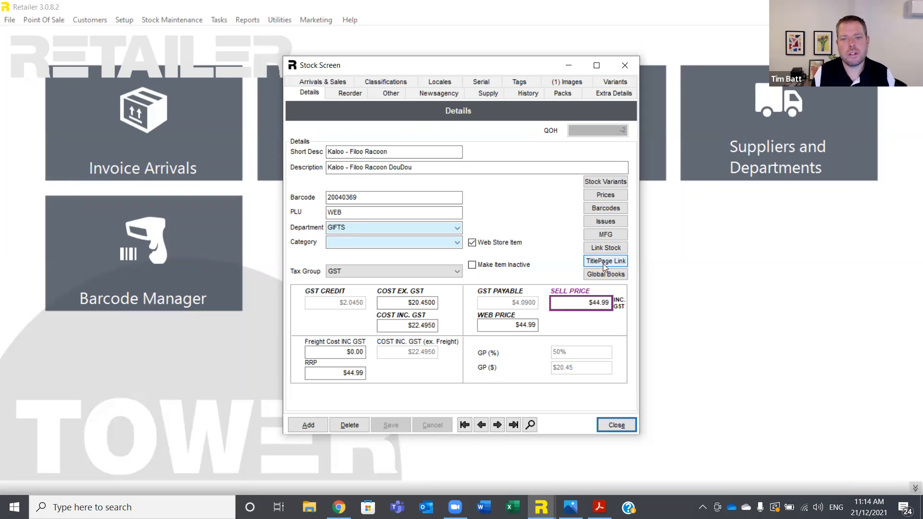
pyautogui.click(608, 424)
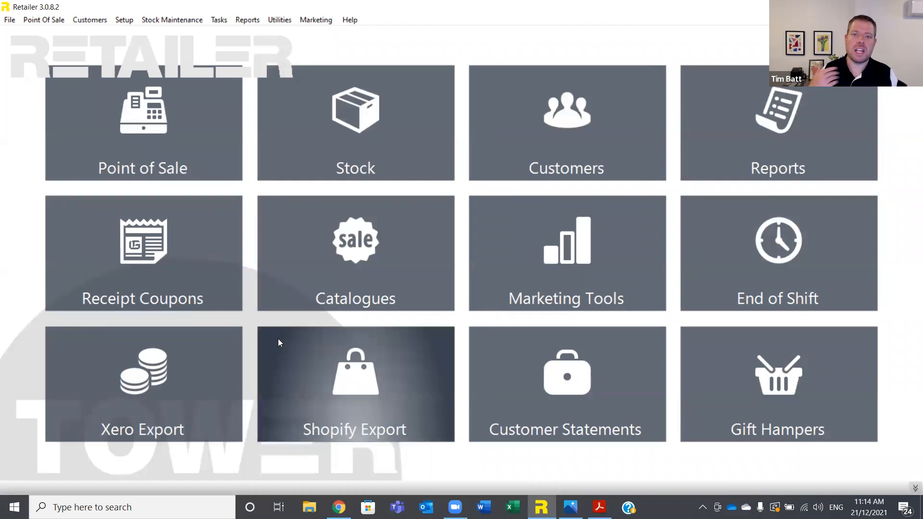
# Look at the electronic invoices available for import in Invoice Arrivals, and leave without importing any.
pyautogui.click(358, 157)
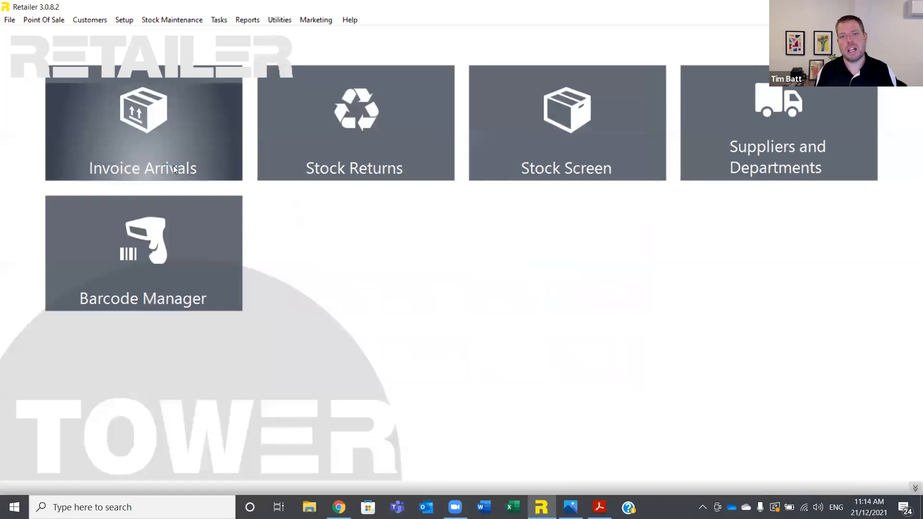
pyautogui.click(509, 168)
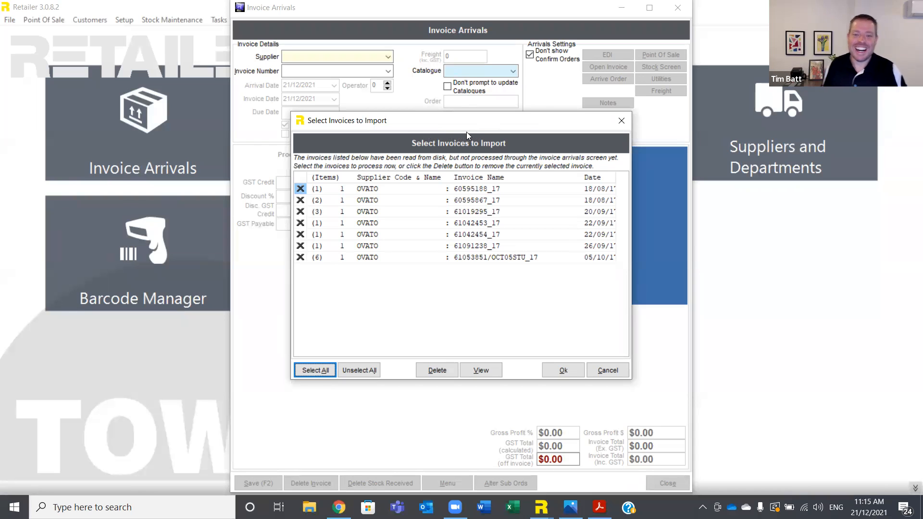
pyautogui.click(601, 371)
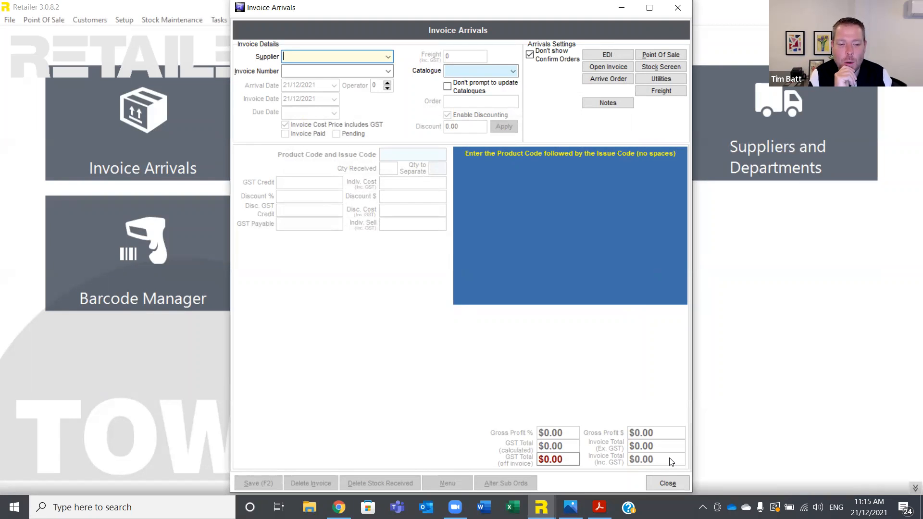
pyautogui.click(668, 483)
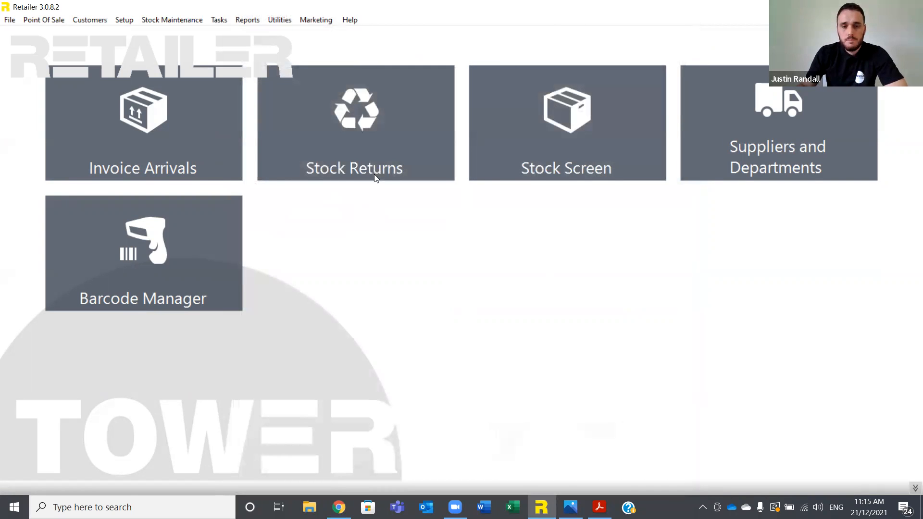
# Switch to the browser to view the Tabcorp / Tatts Terminal Connect article, and return to Retailer.
pyautogui.hotkey('alt', 'Tab')
pyautogui.scroll(5, 368, 201)
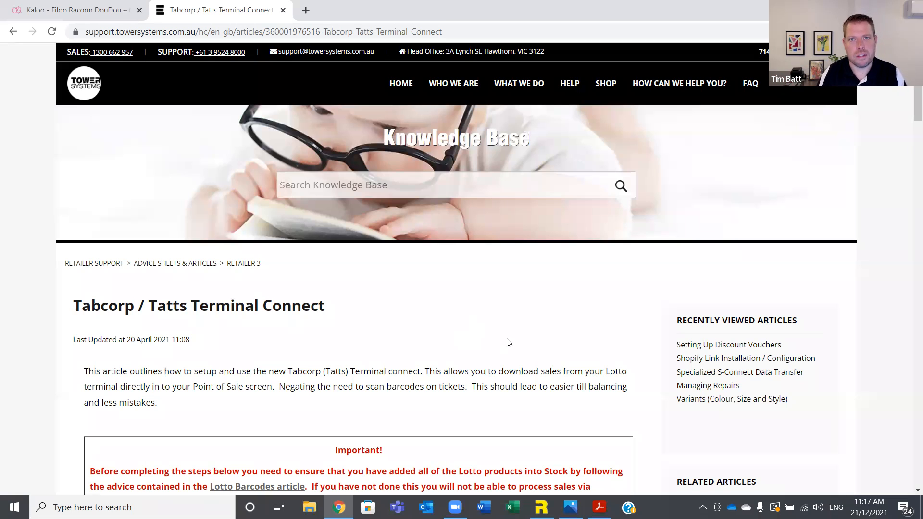
pyautogui.scroll(-3, 385, 438)
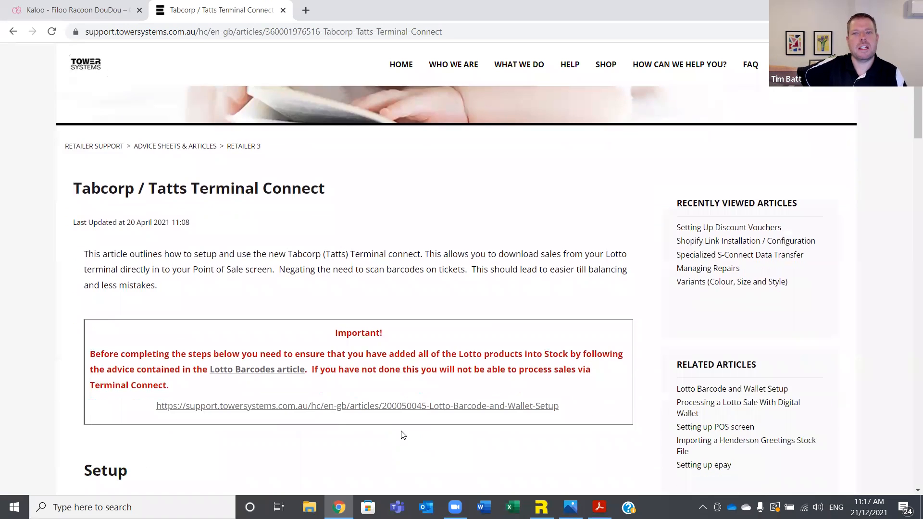
pyautogui.scroll(-1, 401, 437)
pyautogui.scroll(3, 400, 438)
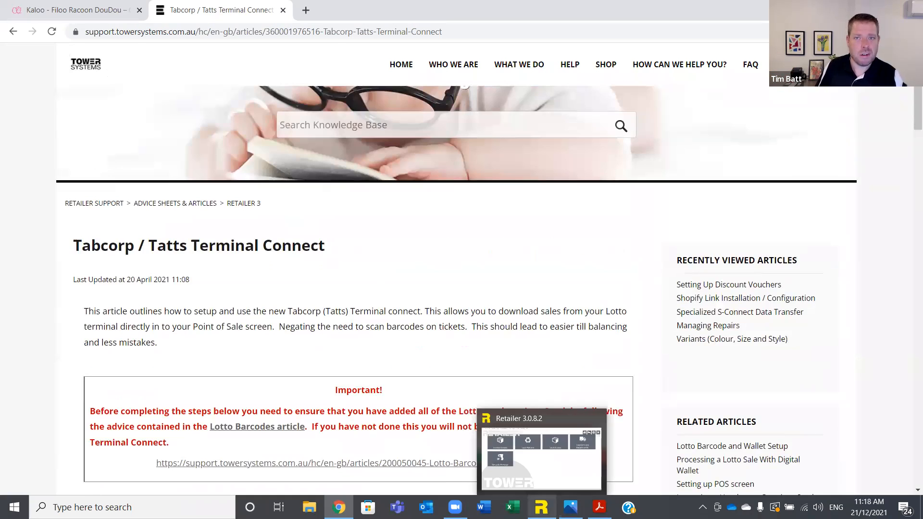
pyautogui.click(541, 507)
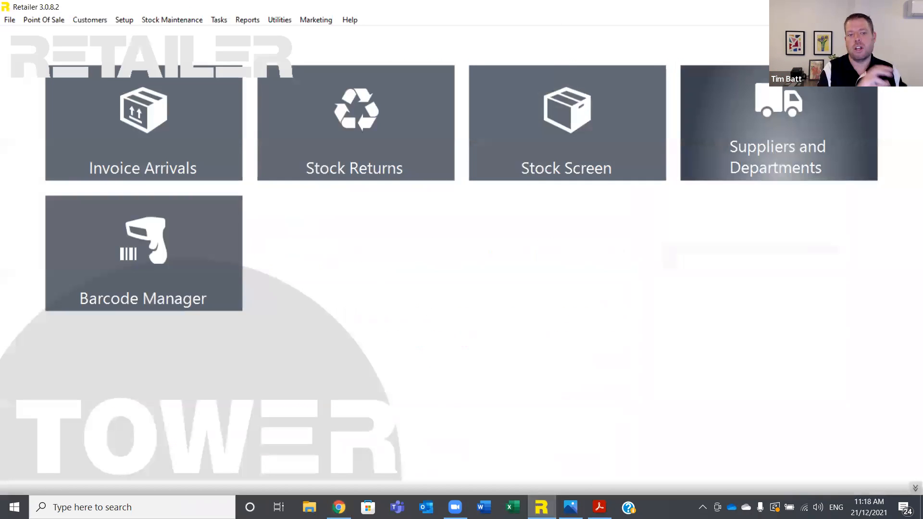
# Return to the main screen and review the list of available Sales Reports.
pyautogui.click(757, 61)
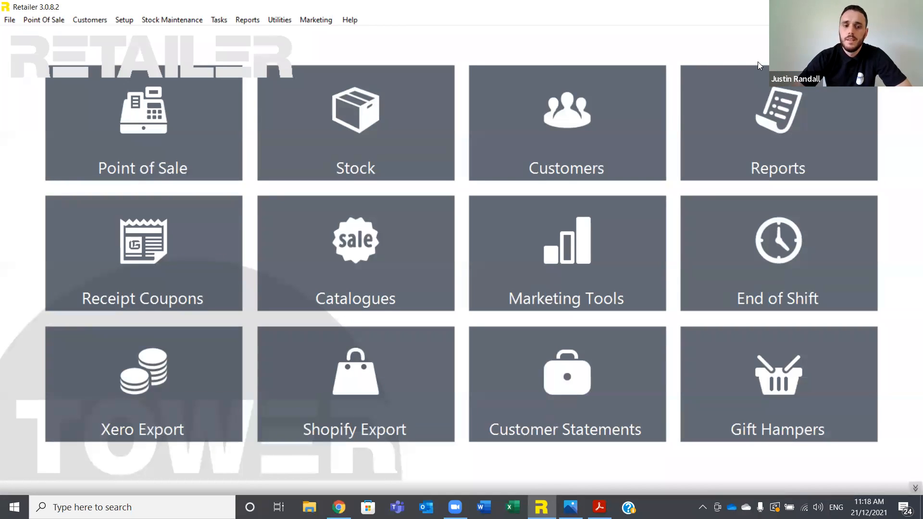
pyautogui.click(258, 22)
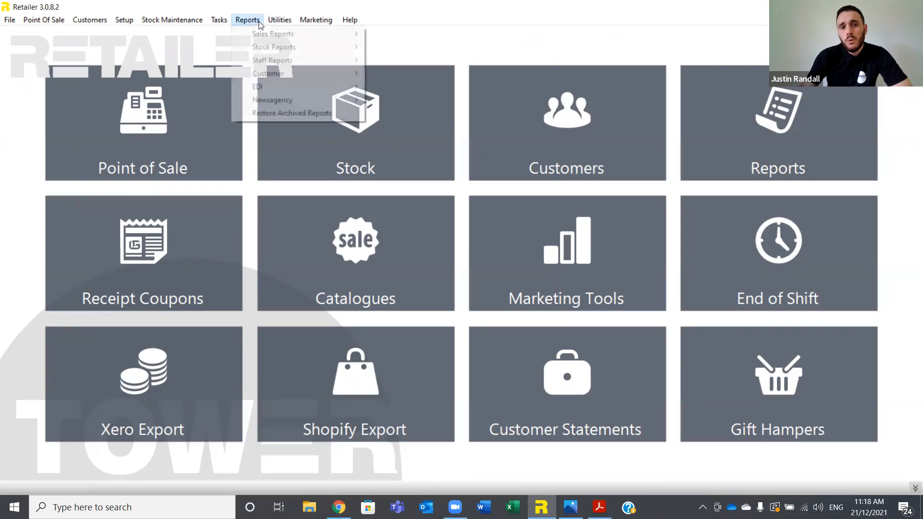
pyautogui.moveTo(268, 34)
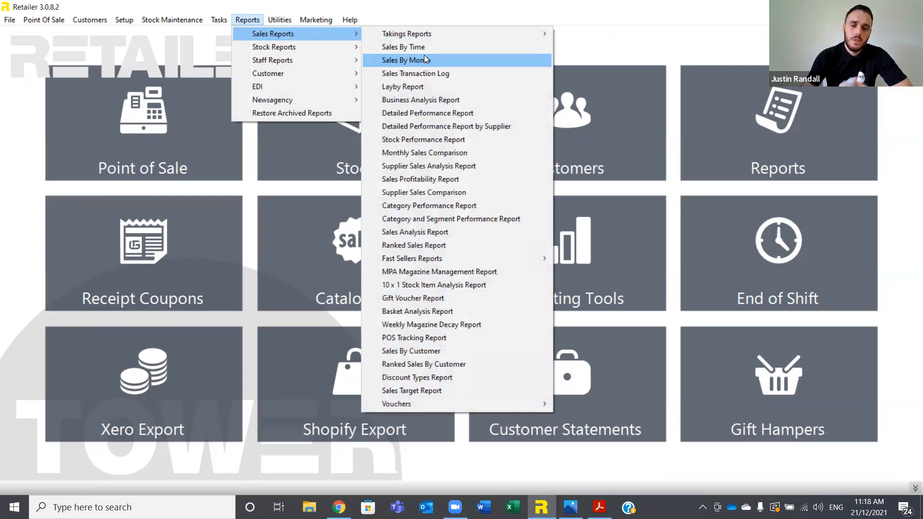
pyautogui.click(561, 43)
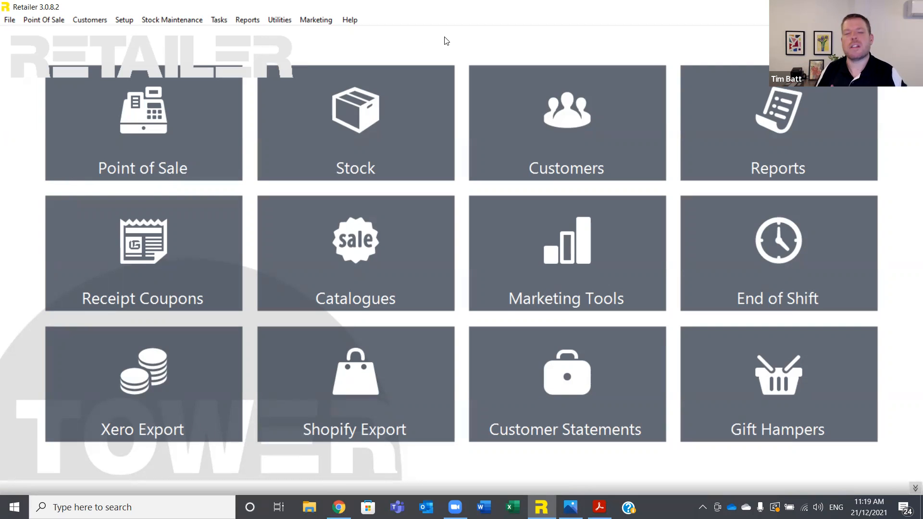
# Review both pages of customer list criteria in Marketing Tools, including categories, interests and tags, and close it.
pyautogui.click(478, 198)
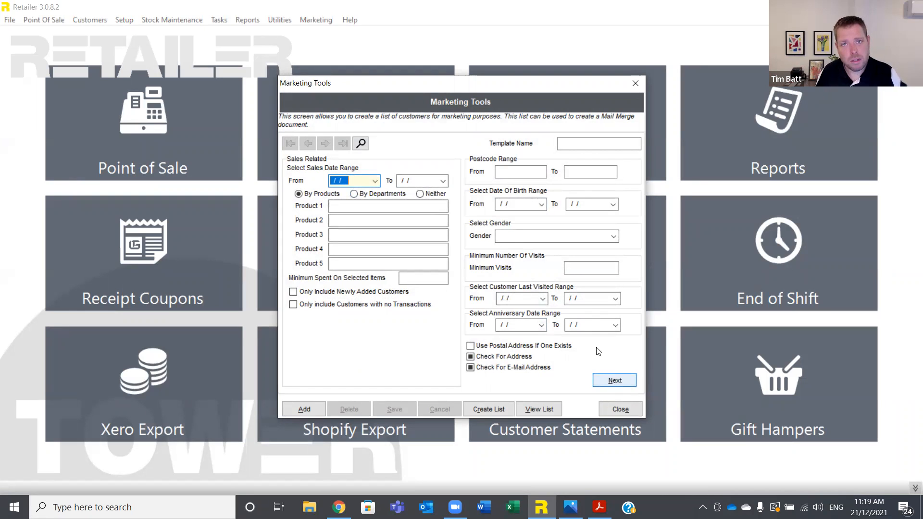
pyautogui.click(611, 378)
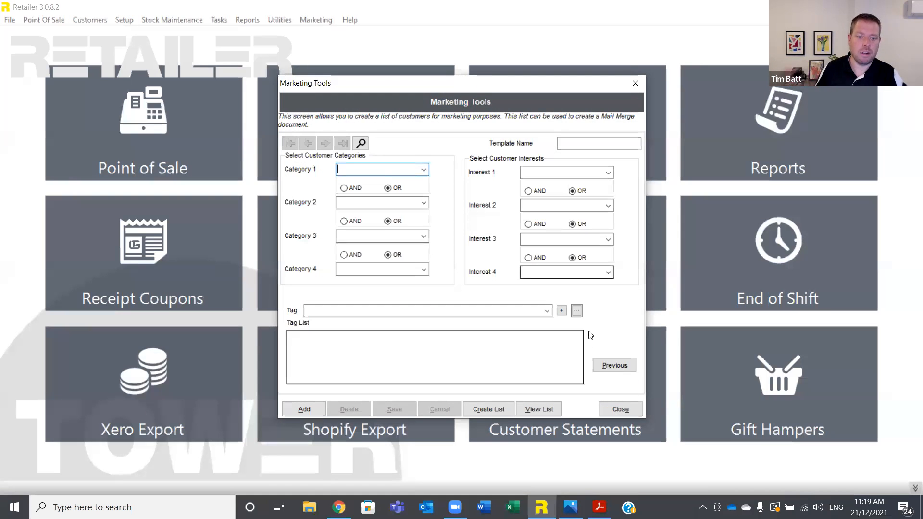
pyautogui.click(615, 365)
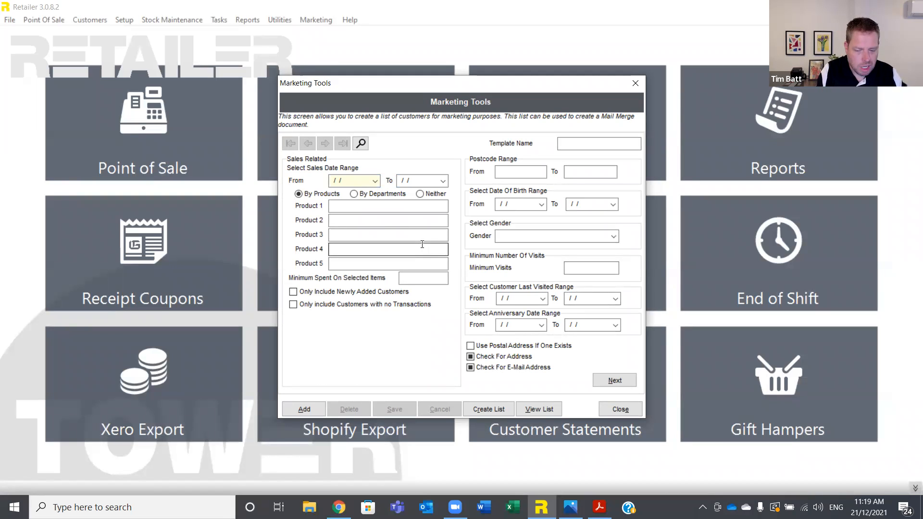
pyautogui.click(626, 411)
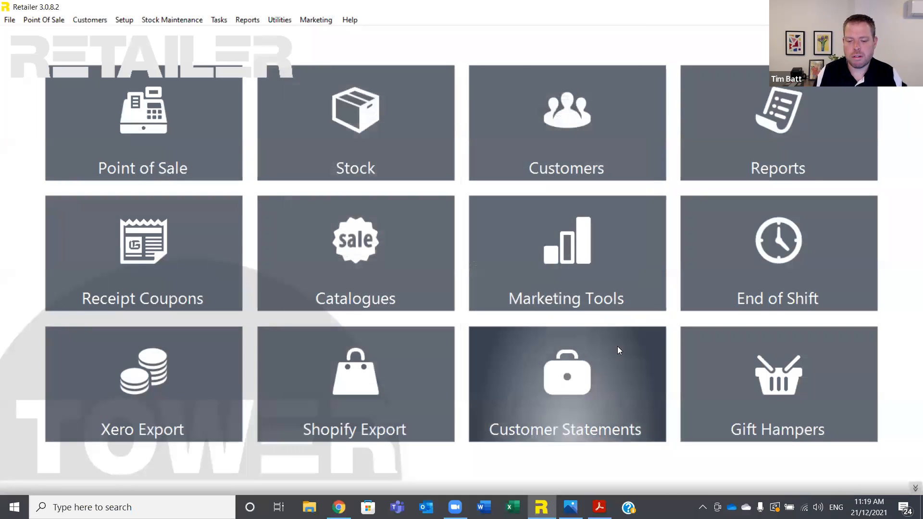